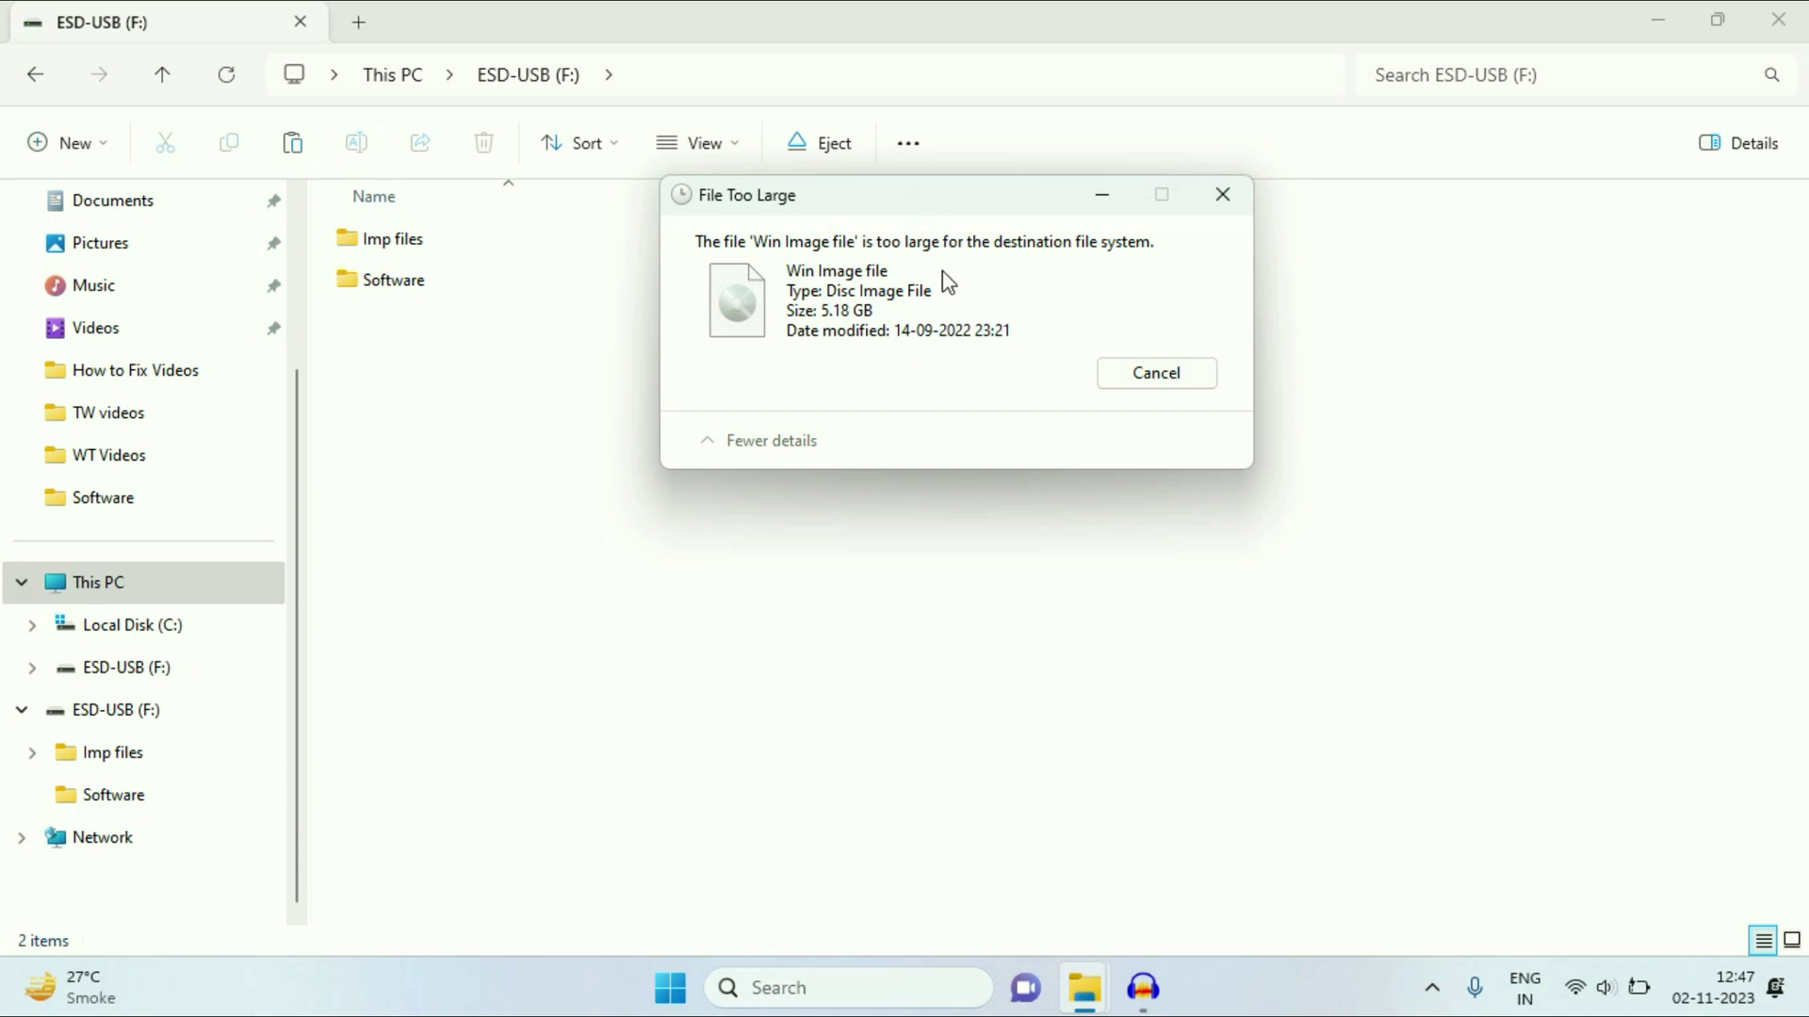
# Step: Dismiss the File Too Large warning for the 5.18 GB Win Image file
pyautogui.click(1231, 207)
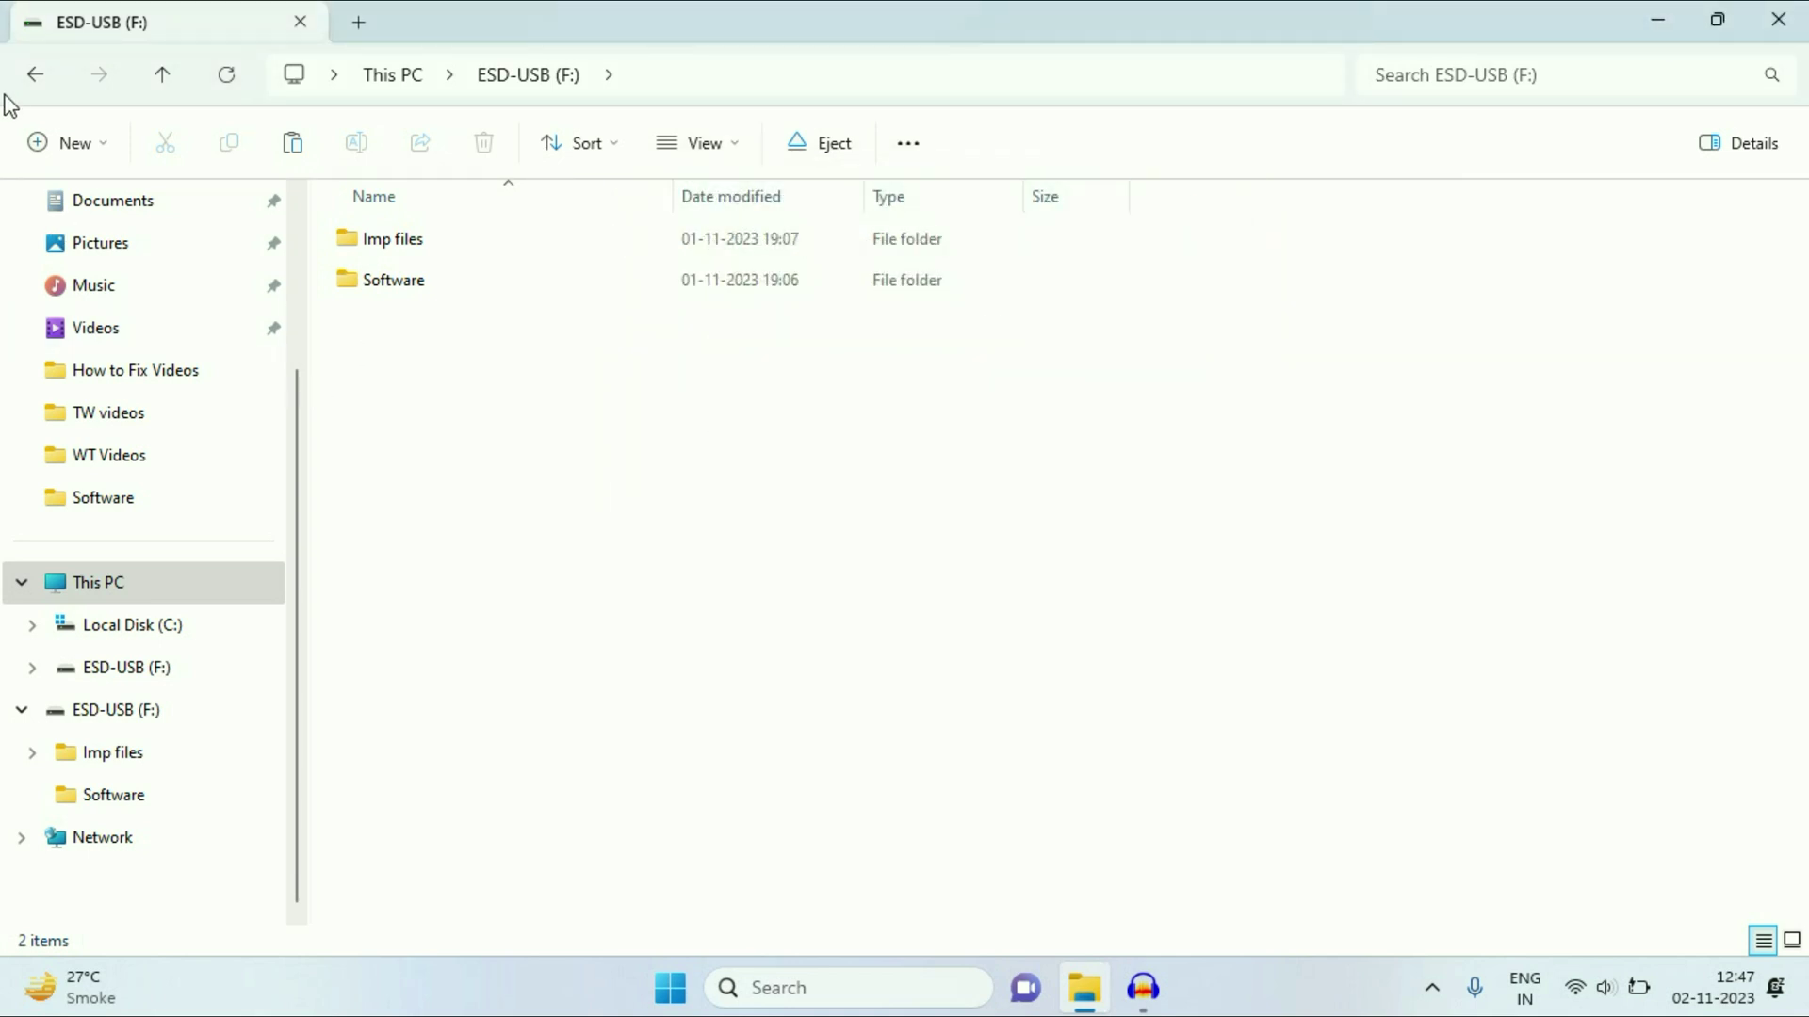
# Step: Back on This PC, check ESD-USB (F:) Properties: FAT32, 7.28 GB free of 7.43 GB
pyautogui.click(31, 75)
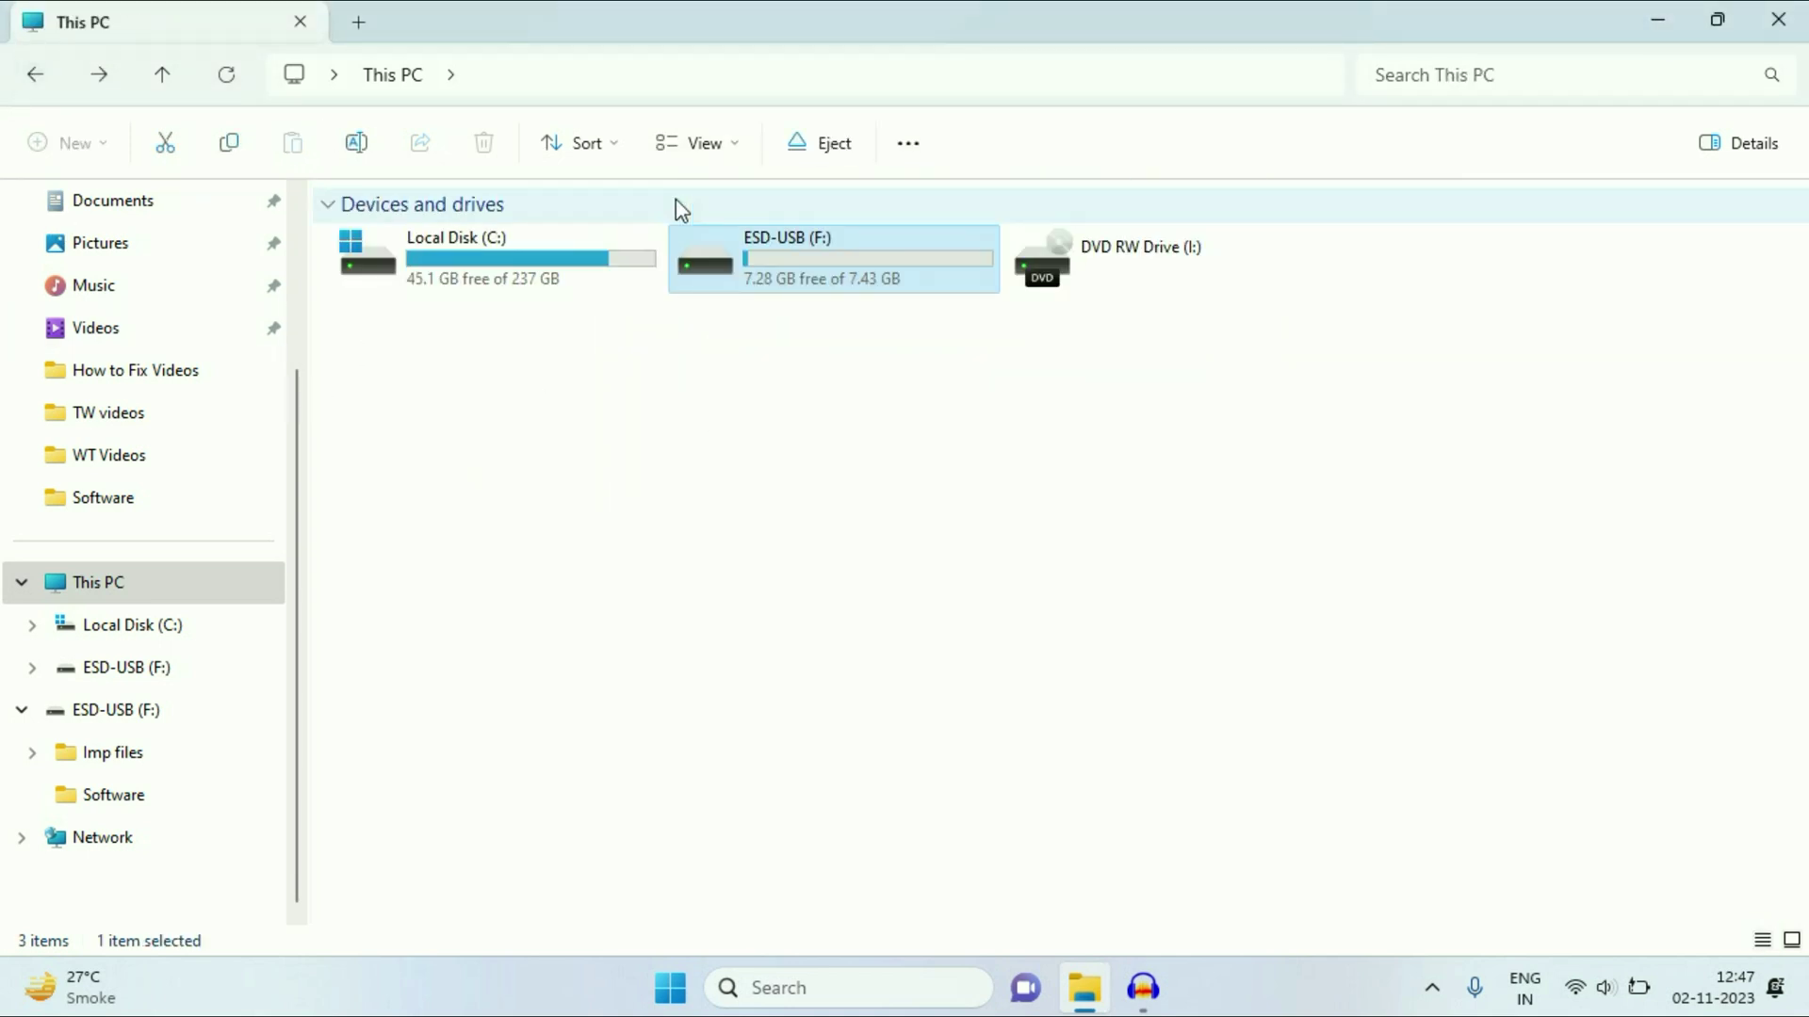
pyautogui.rightClick(845, 279)
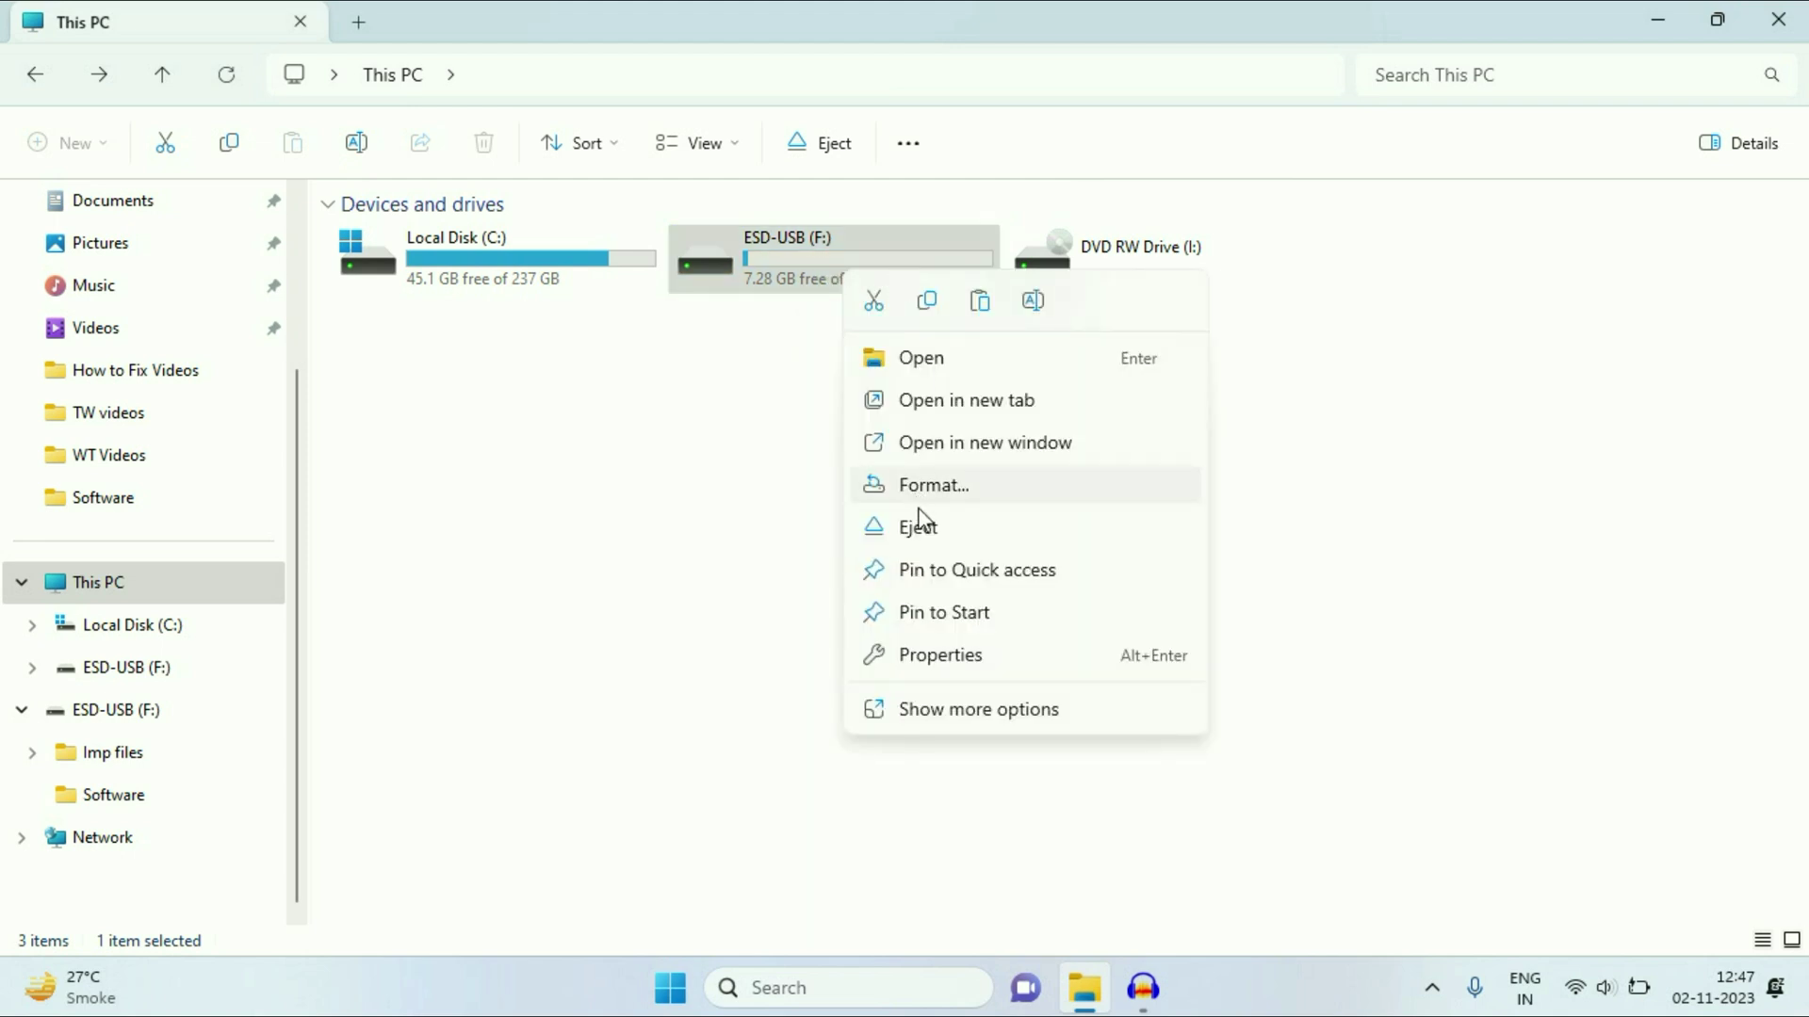
pyautogui.click(908, 668)
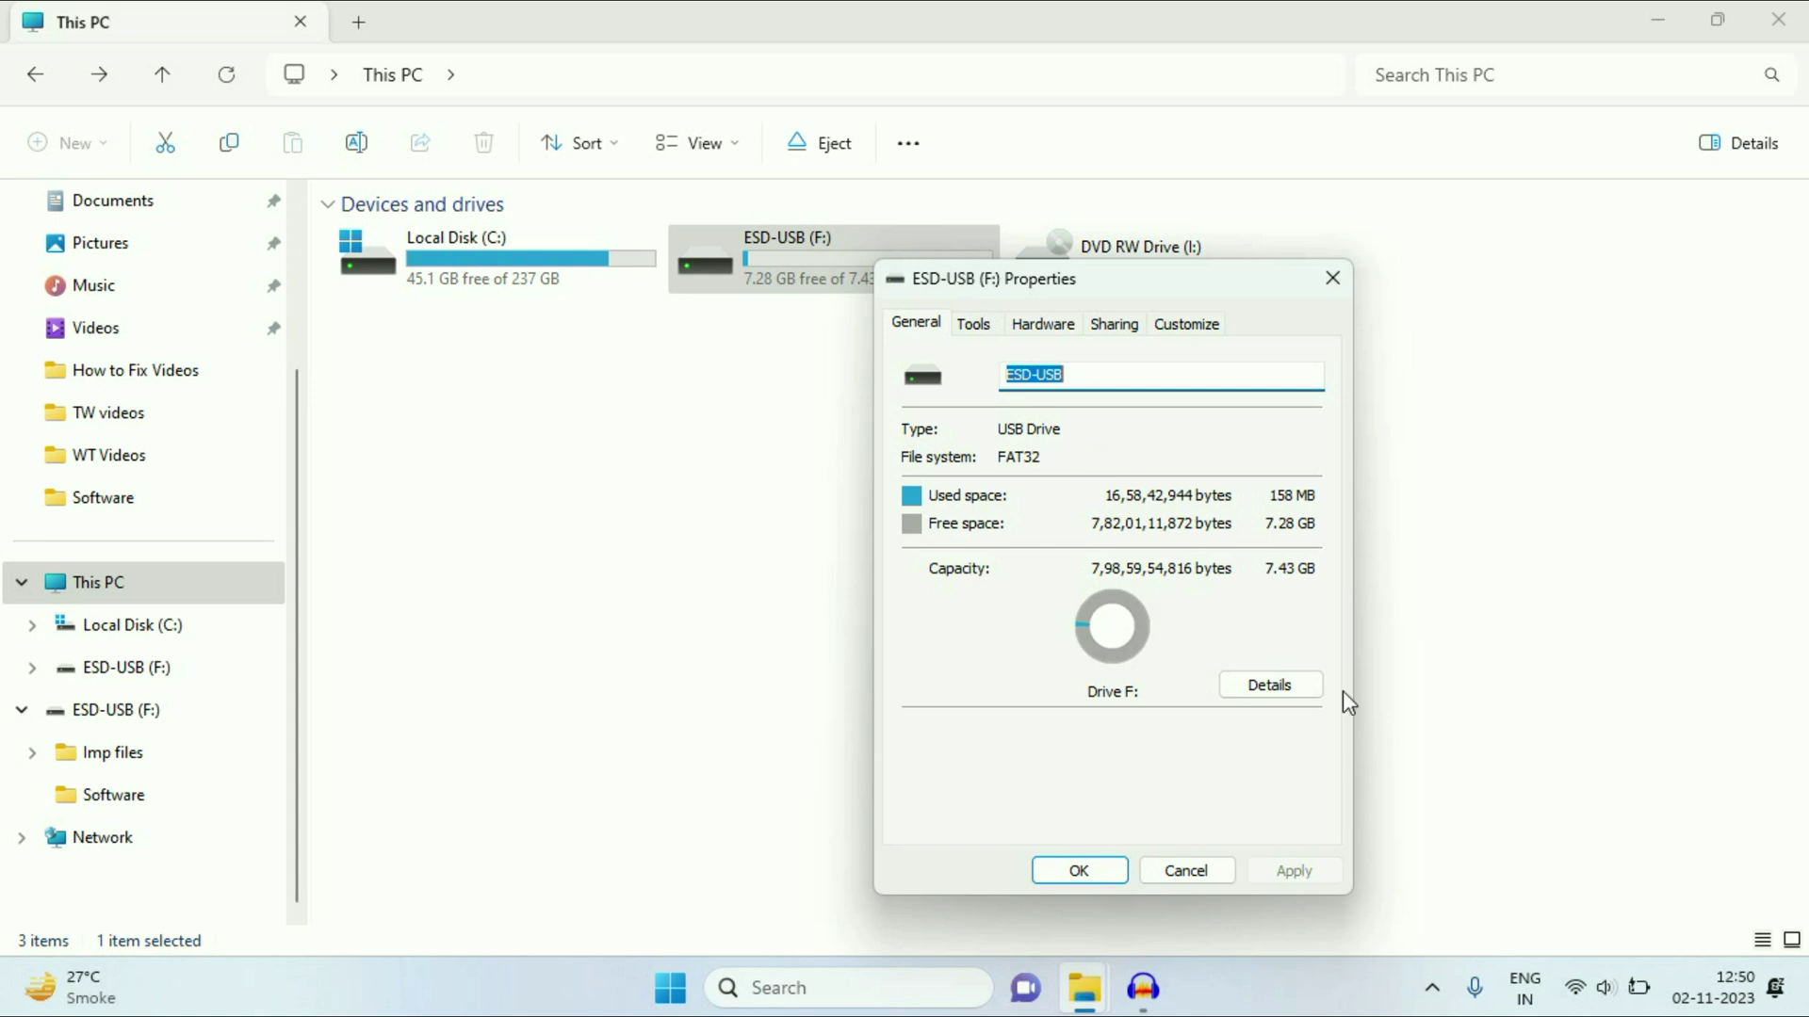
pyautogui.click(1186, 870)
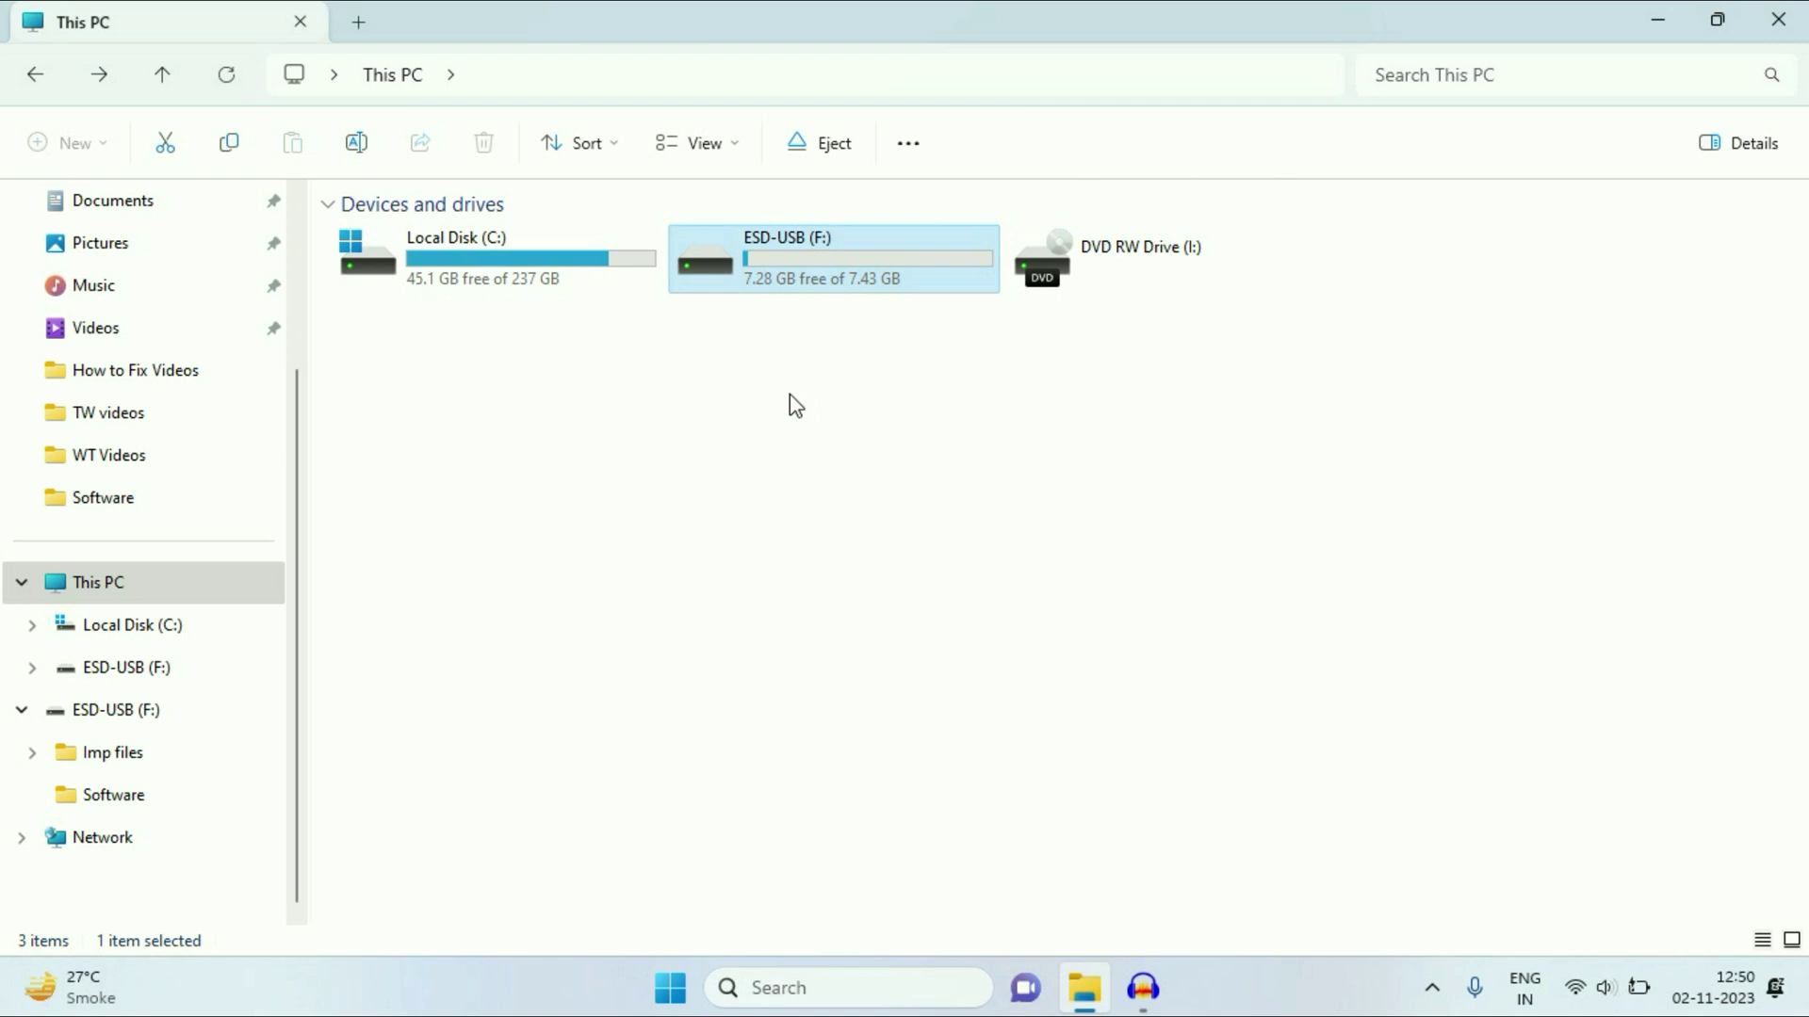
pyautogui.rightClick(782, 279)
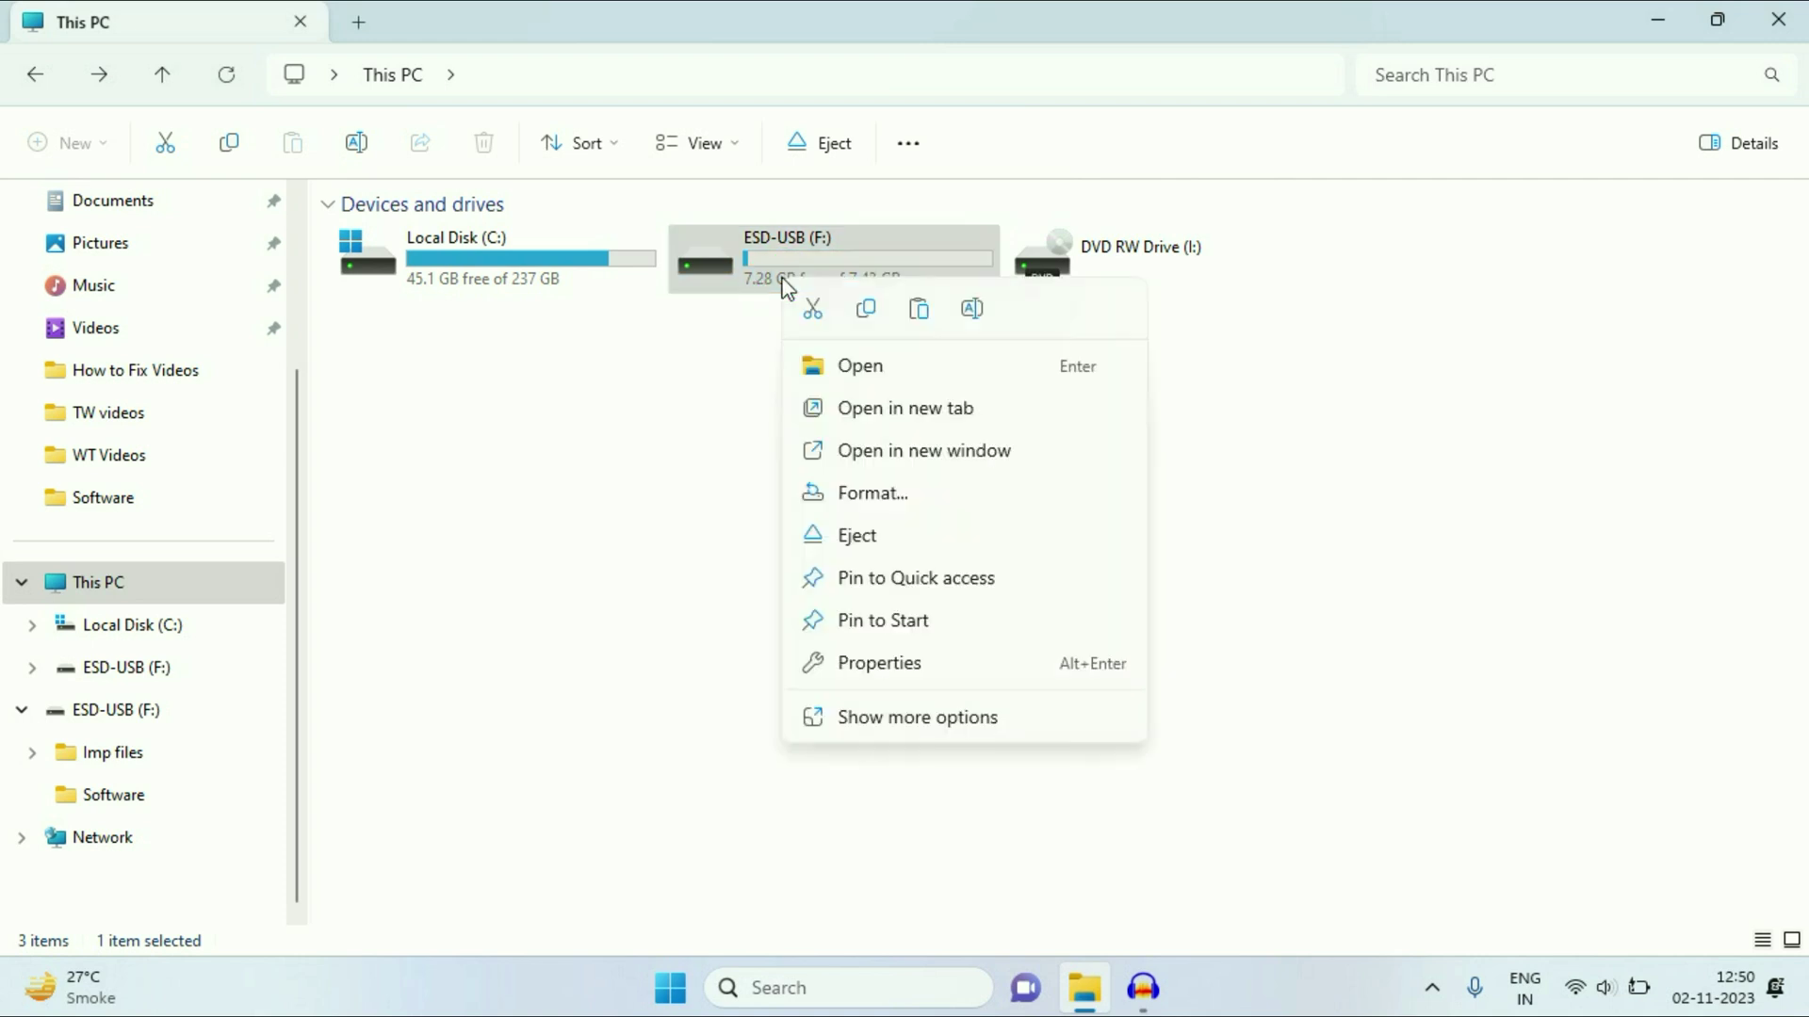
pyautogui.click(861, 504)
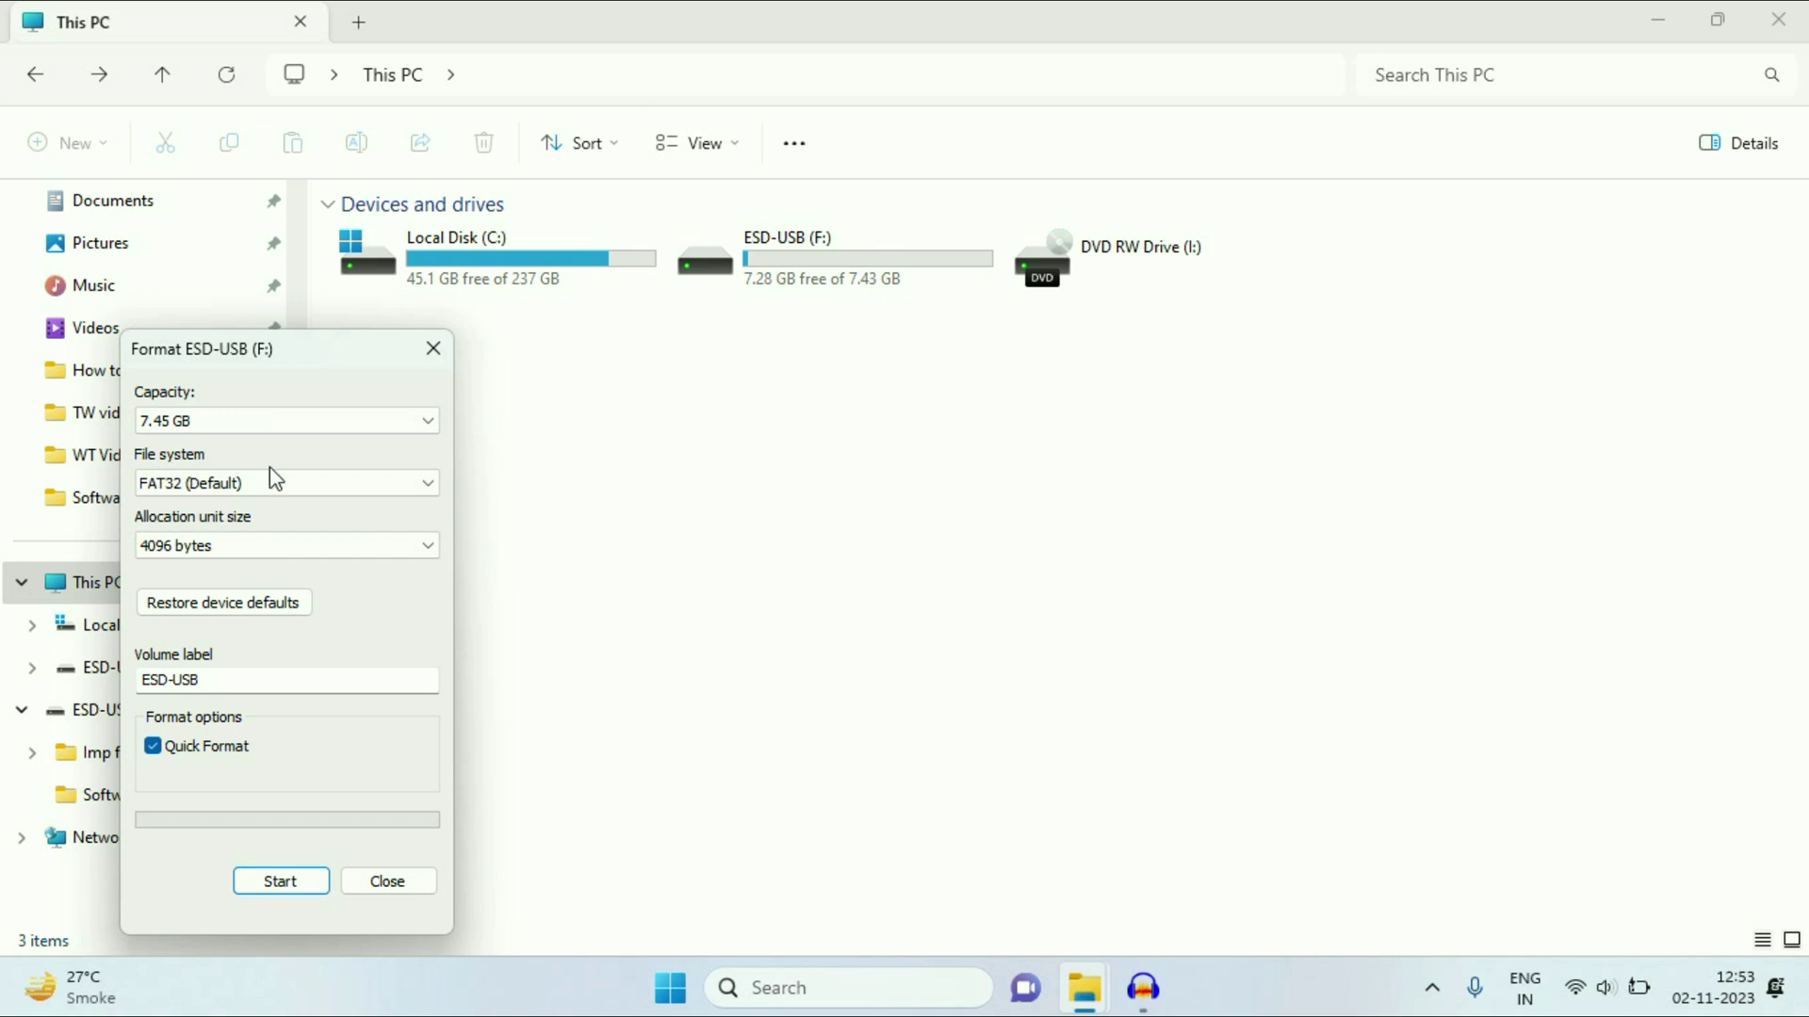
pyautogui.click(329, 496)
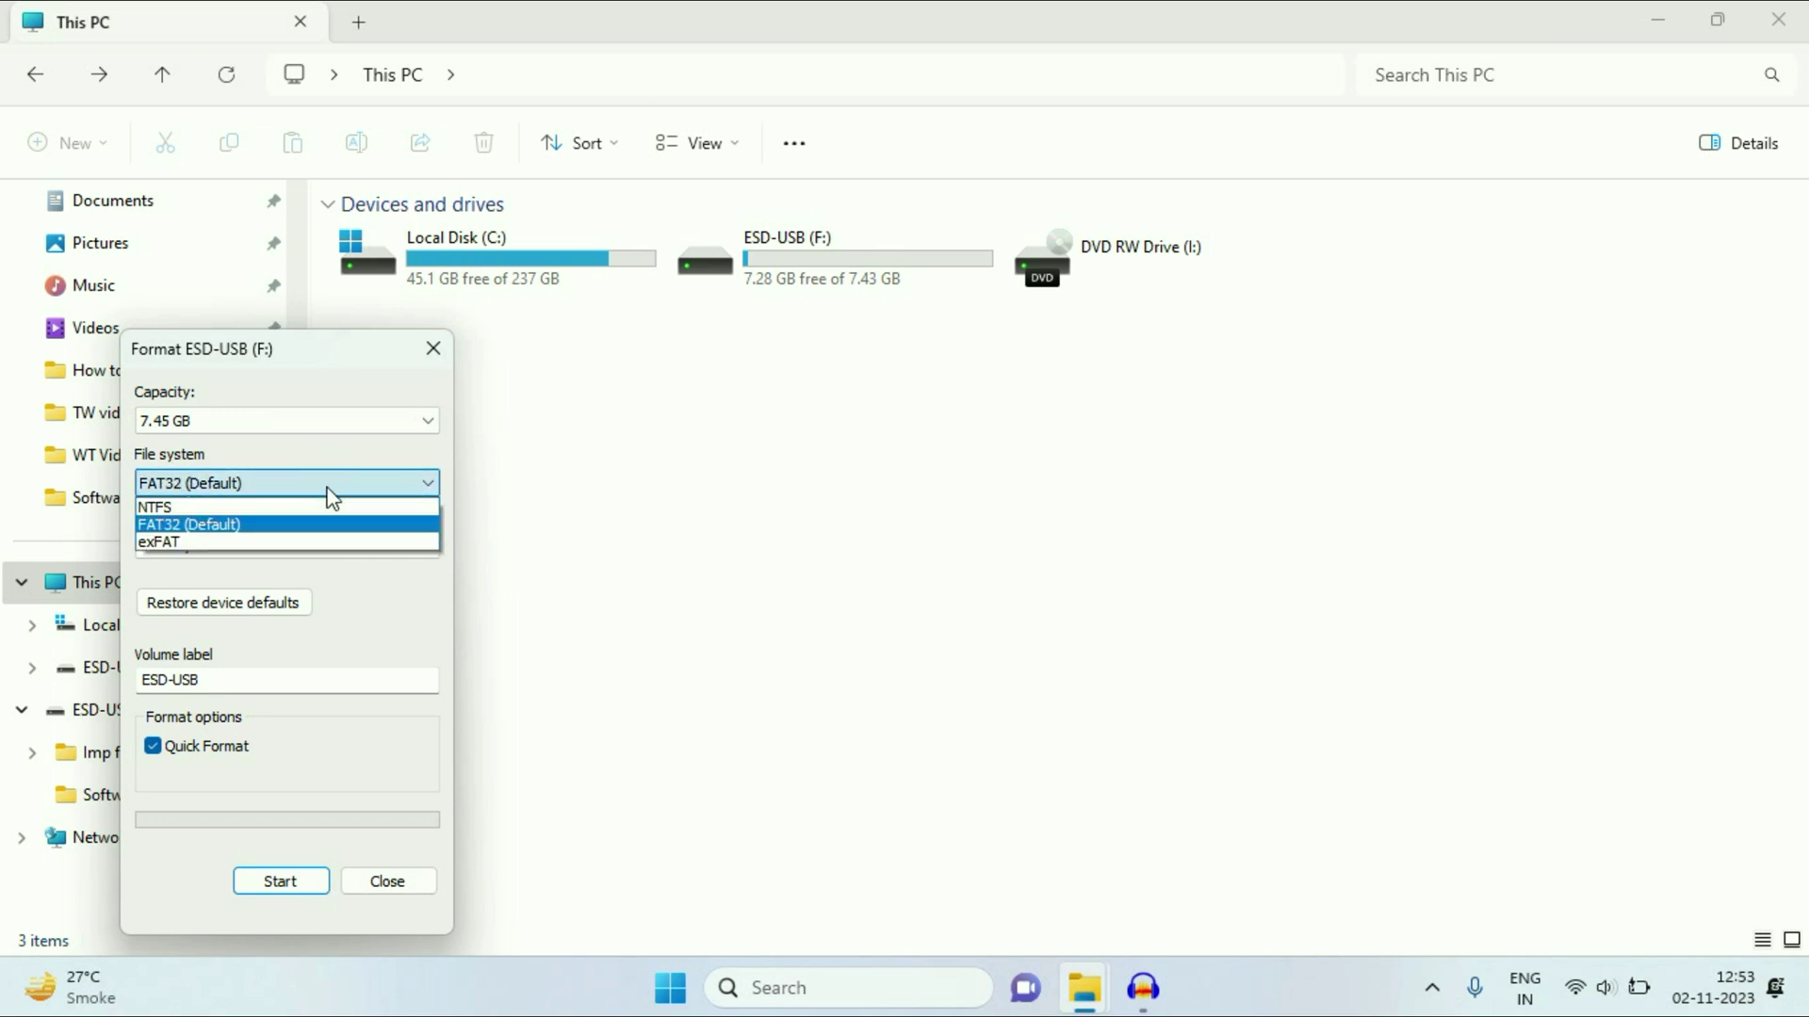
pyautogui.click(312, 500)
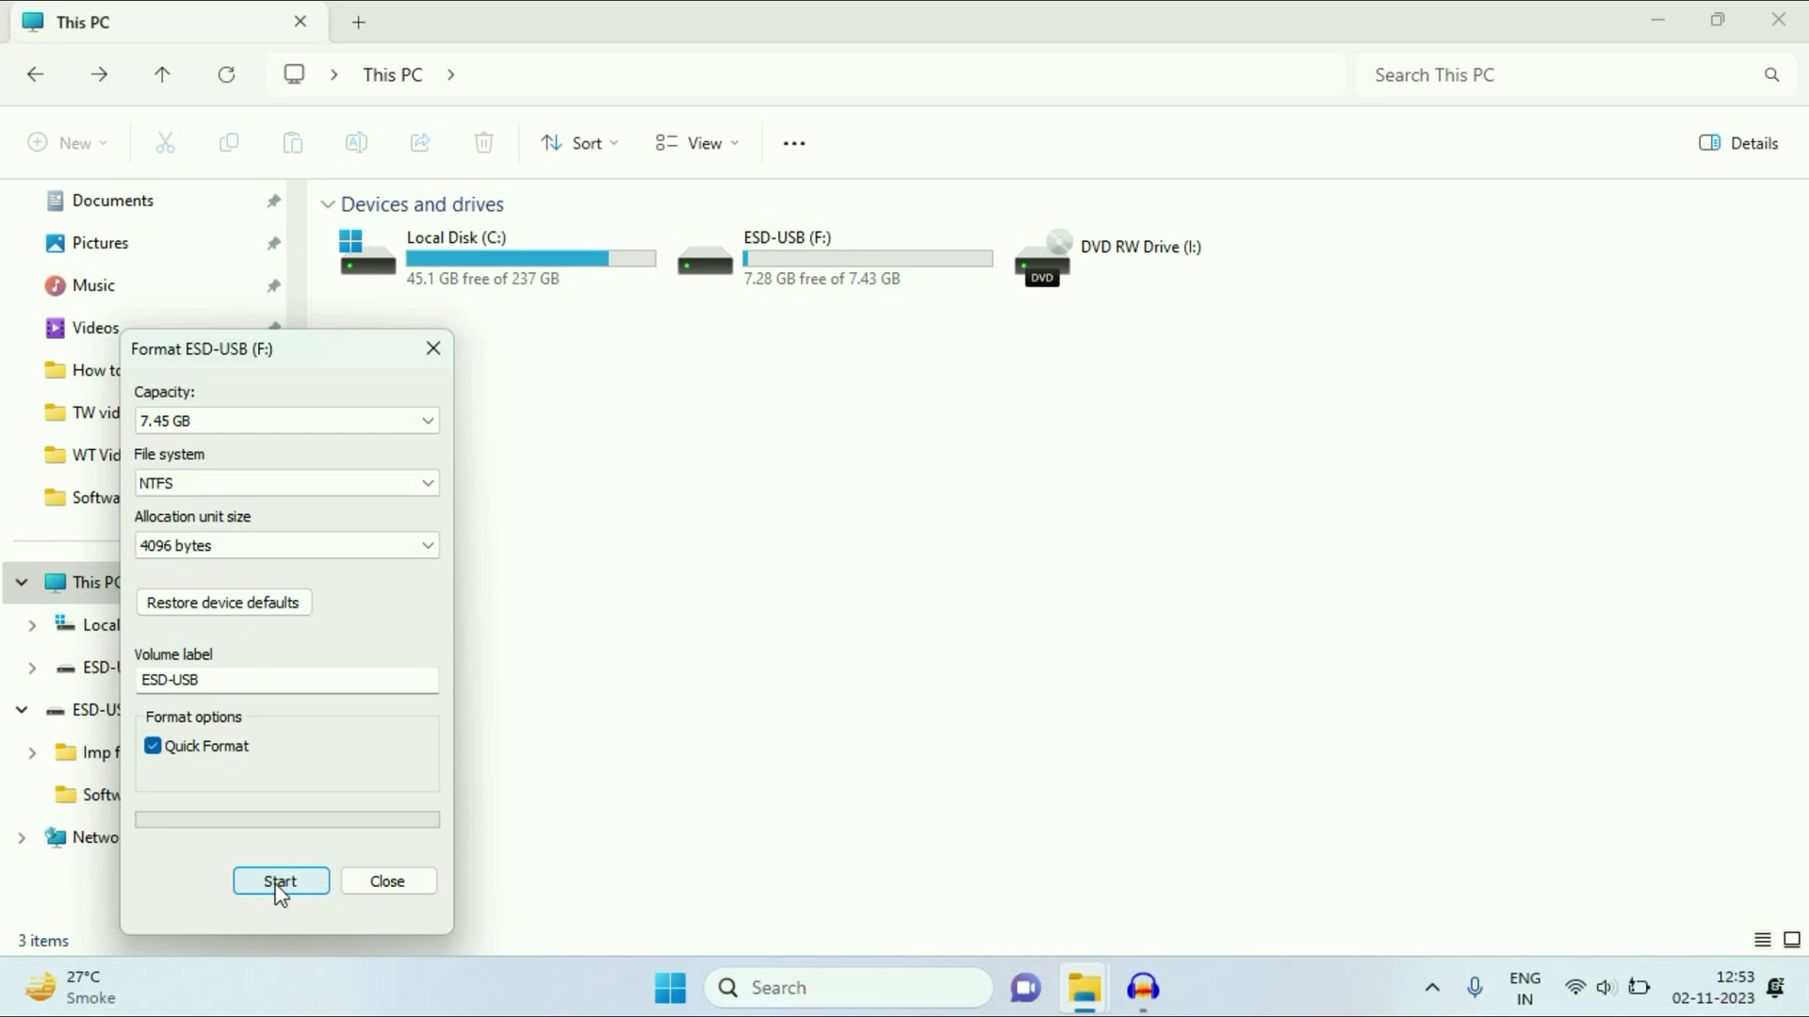
pyautogui.click(387, 882)
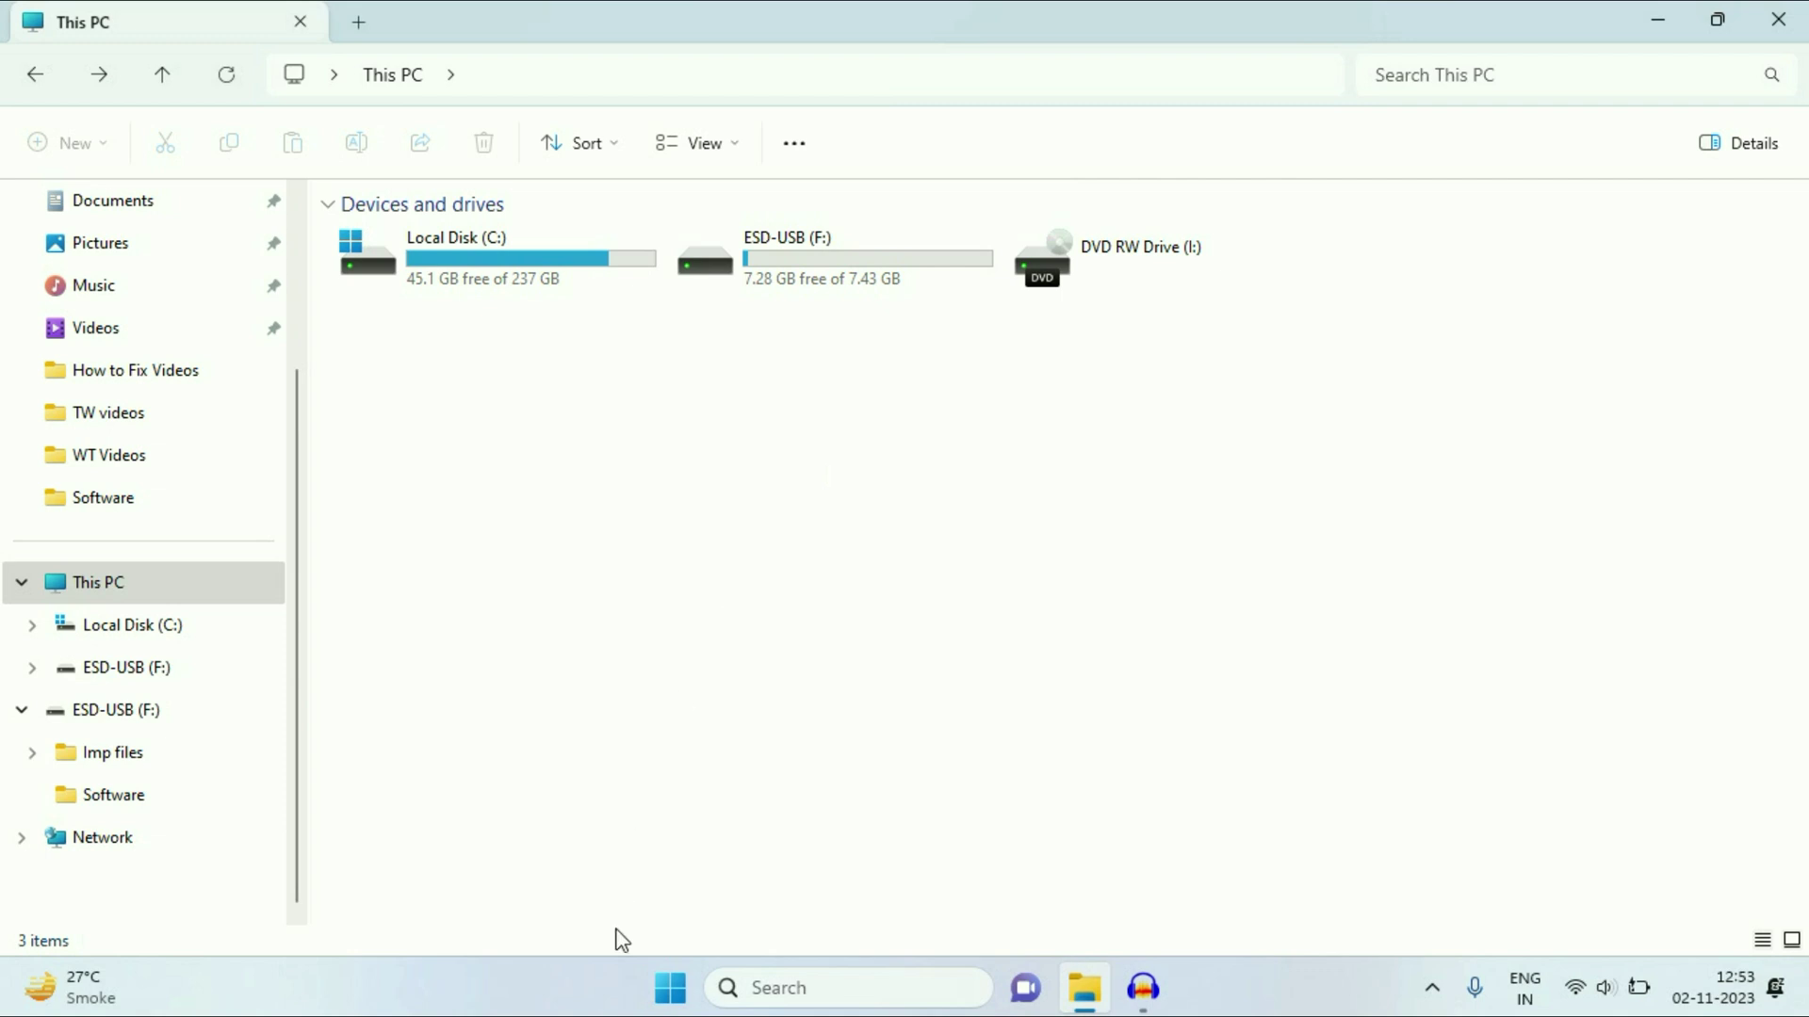
# Step: Search 'cmd' from Start and run Command Prompt as administrator
pyautogui.click(666, 985)
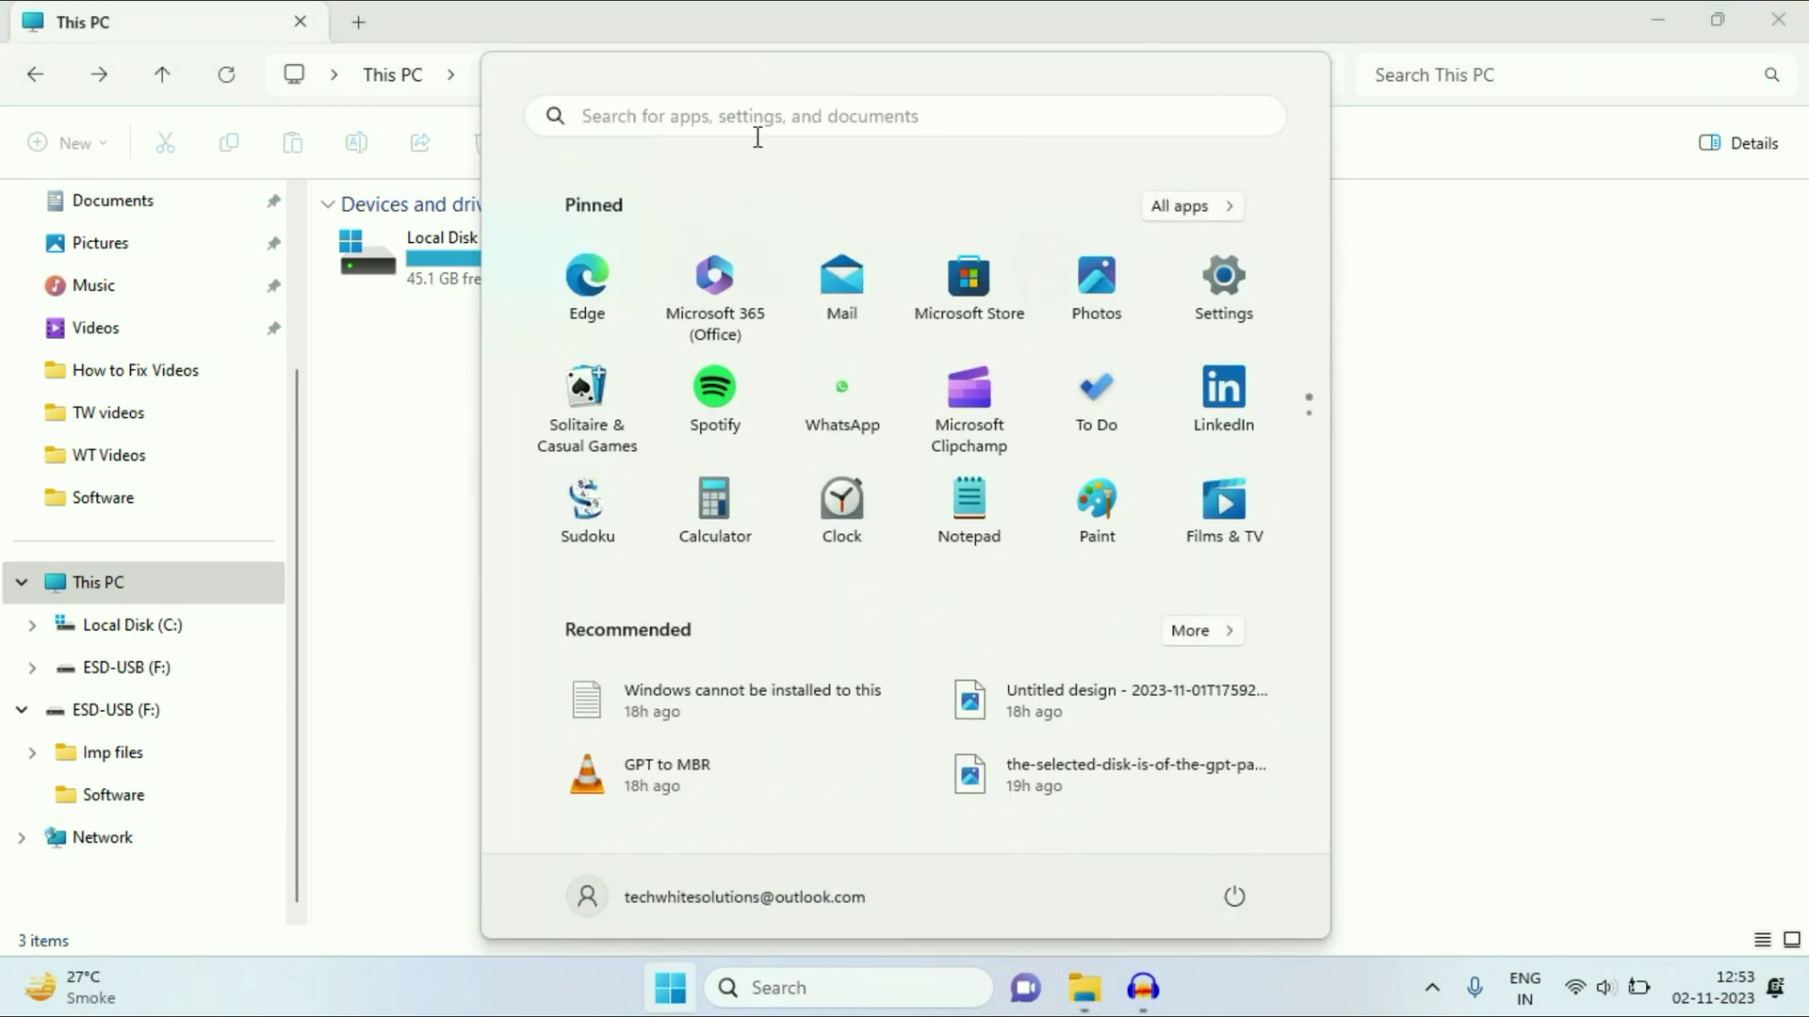
pyautogui.click(782, 116)
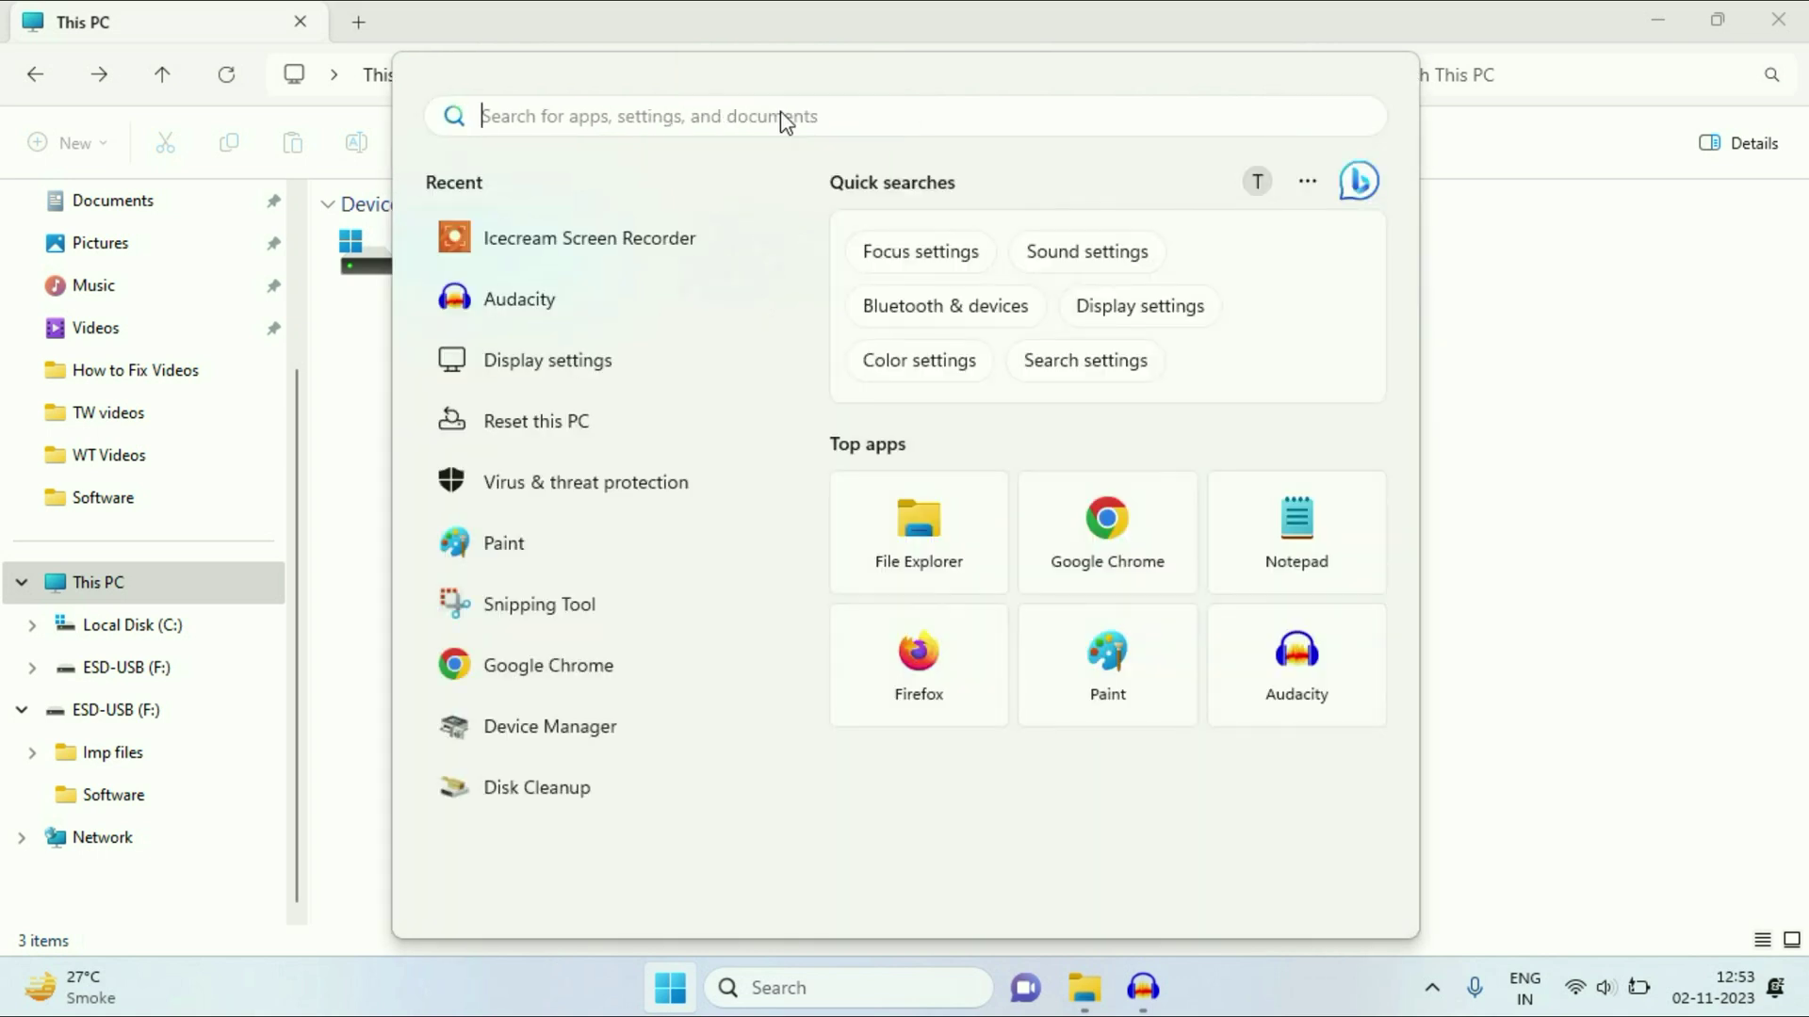
pyautogui.write('cmd')
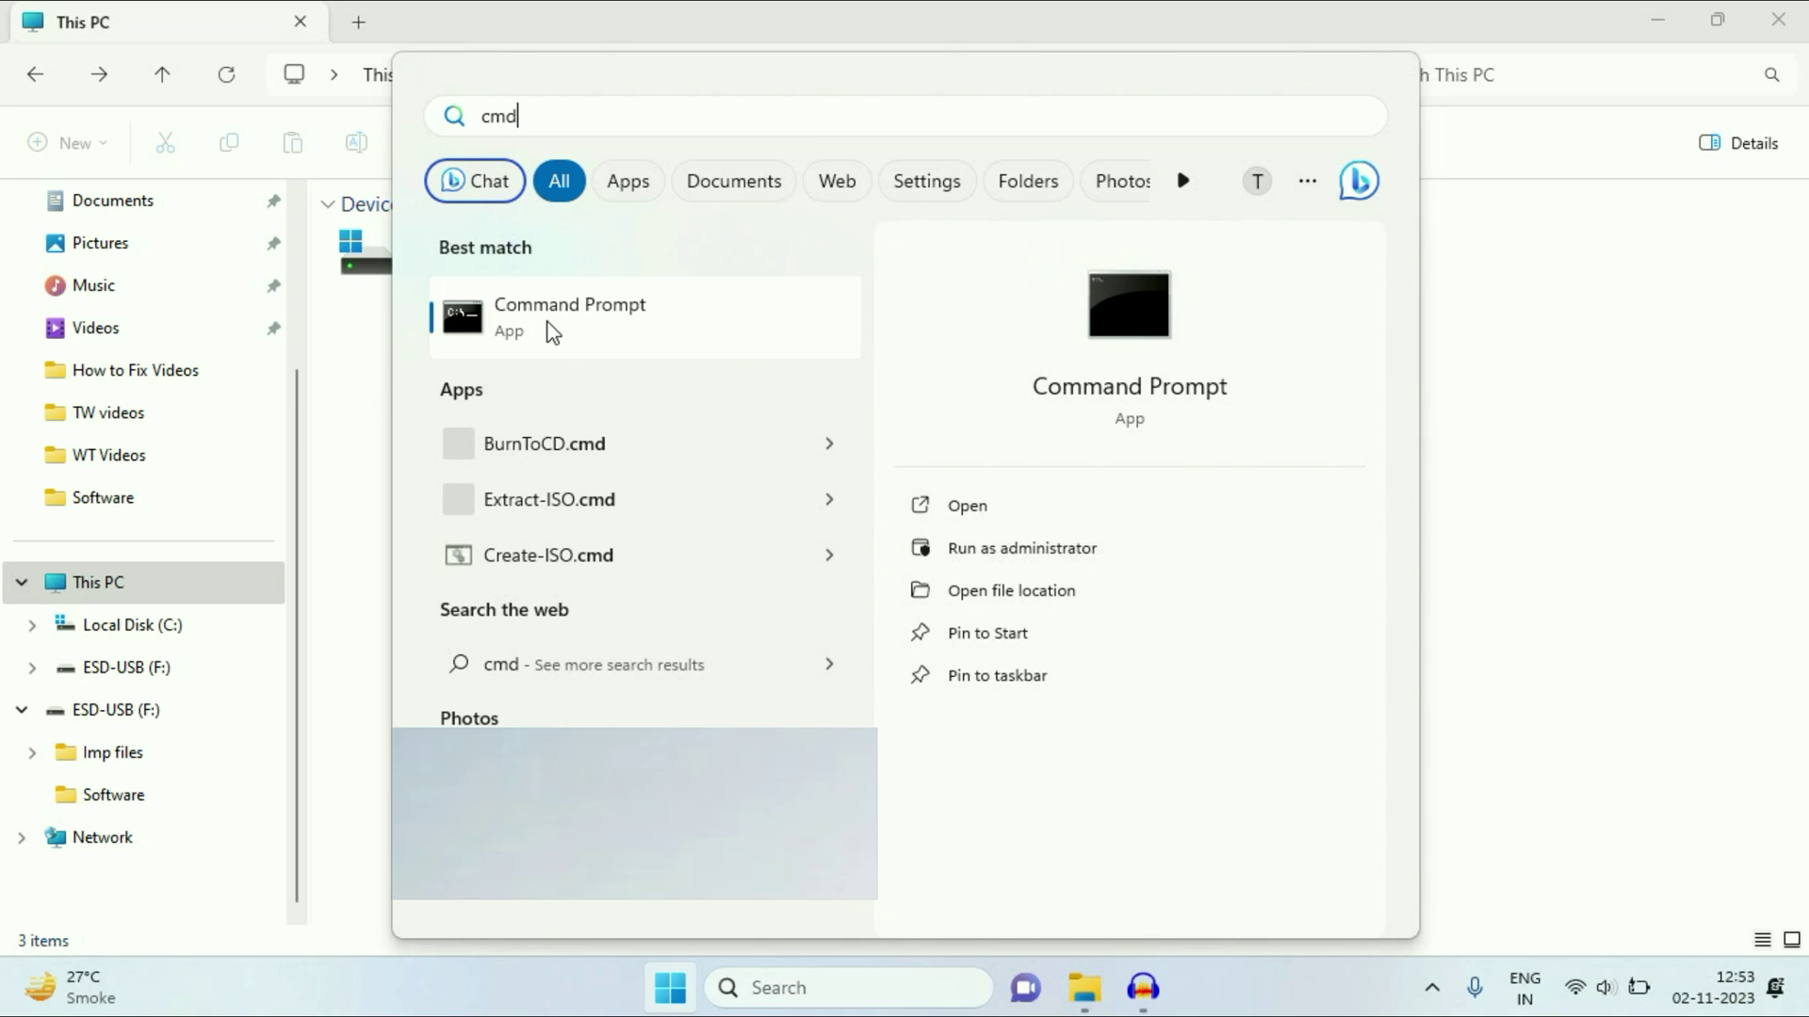
pyautogui.rightClick(554, 340)
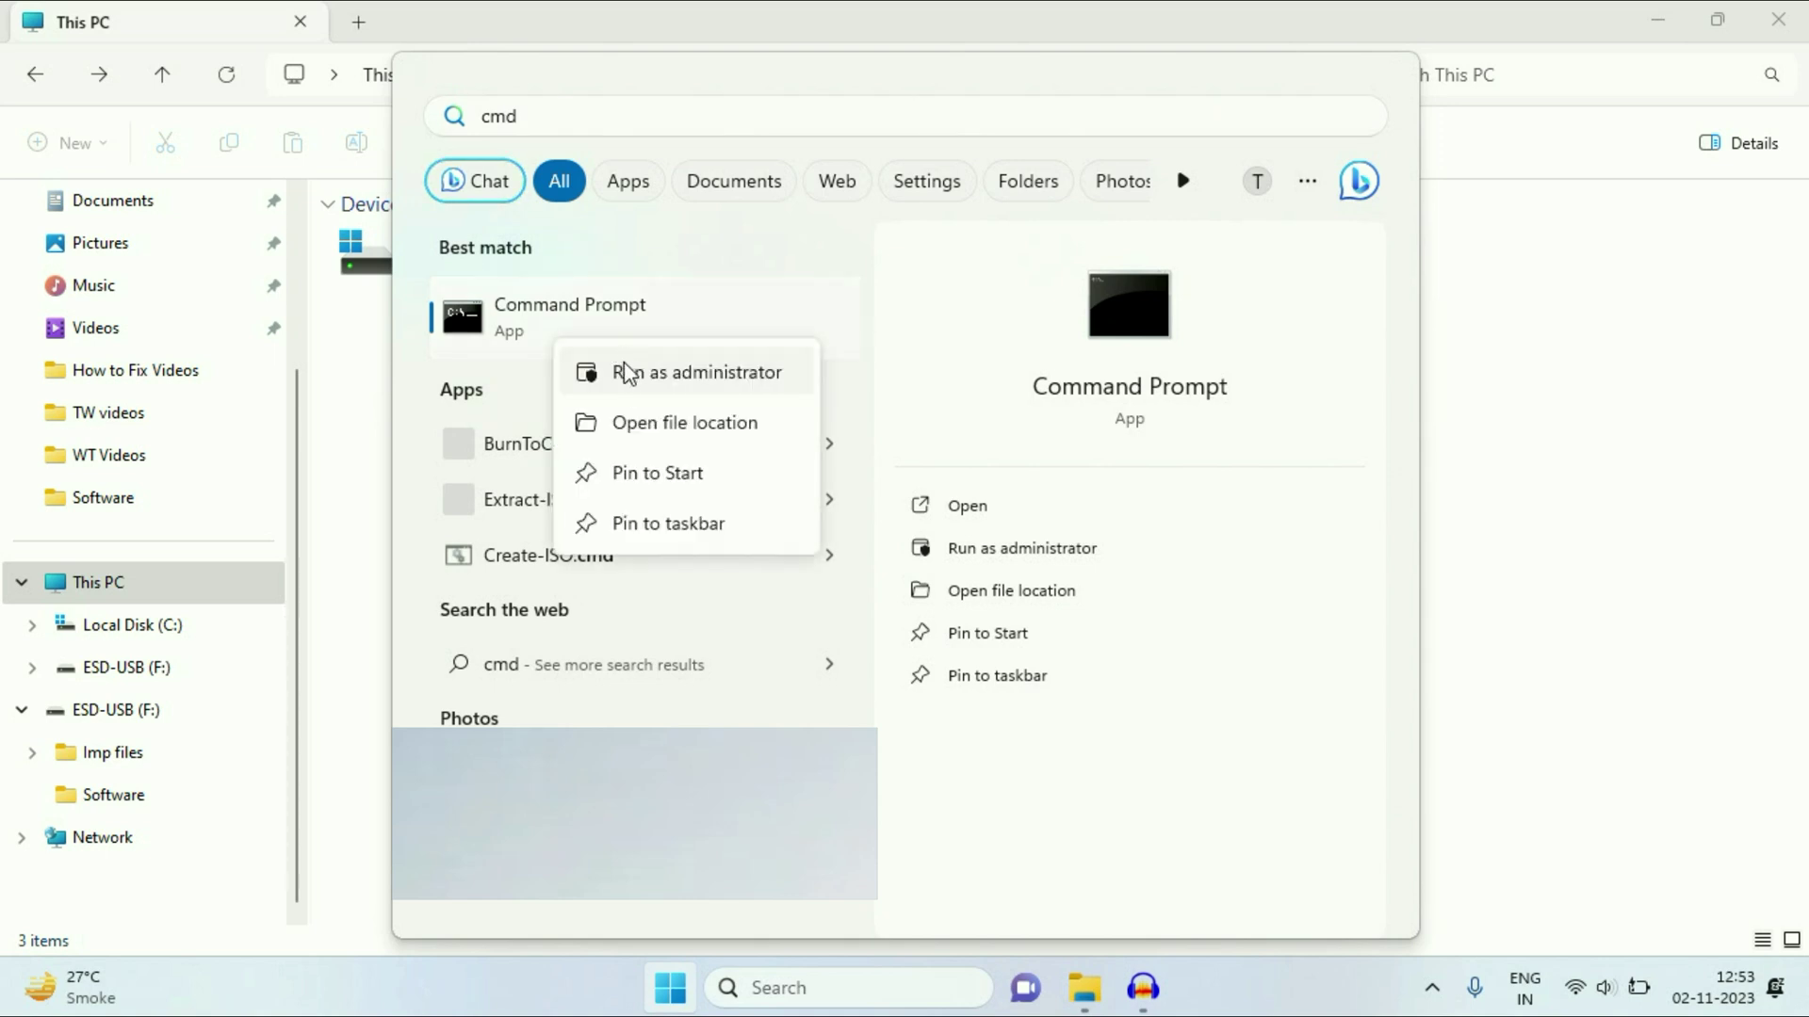
pyautogui.click(627, 391)
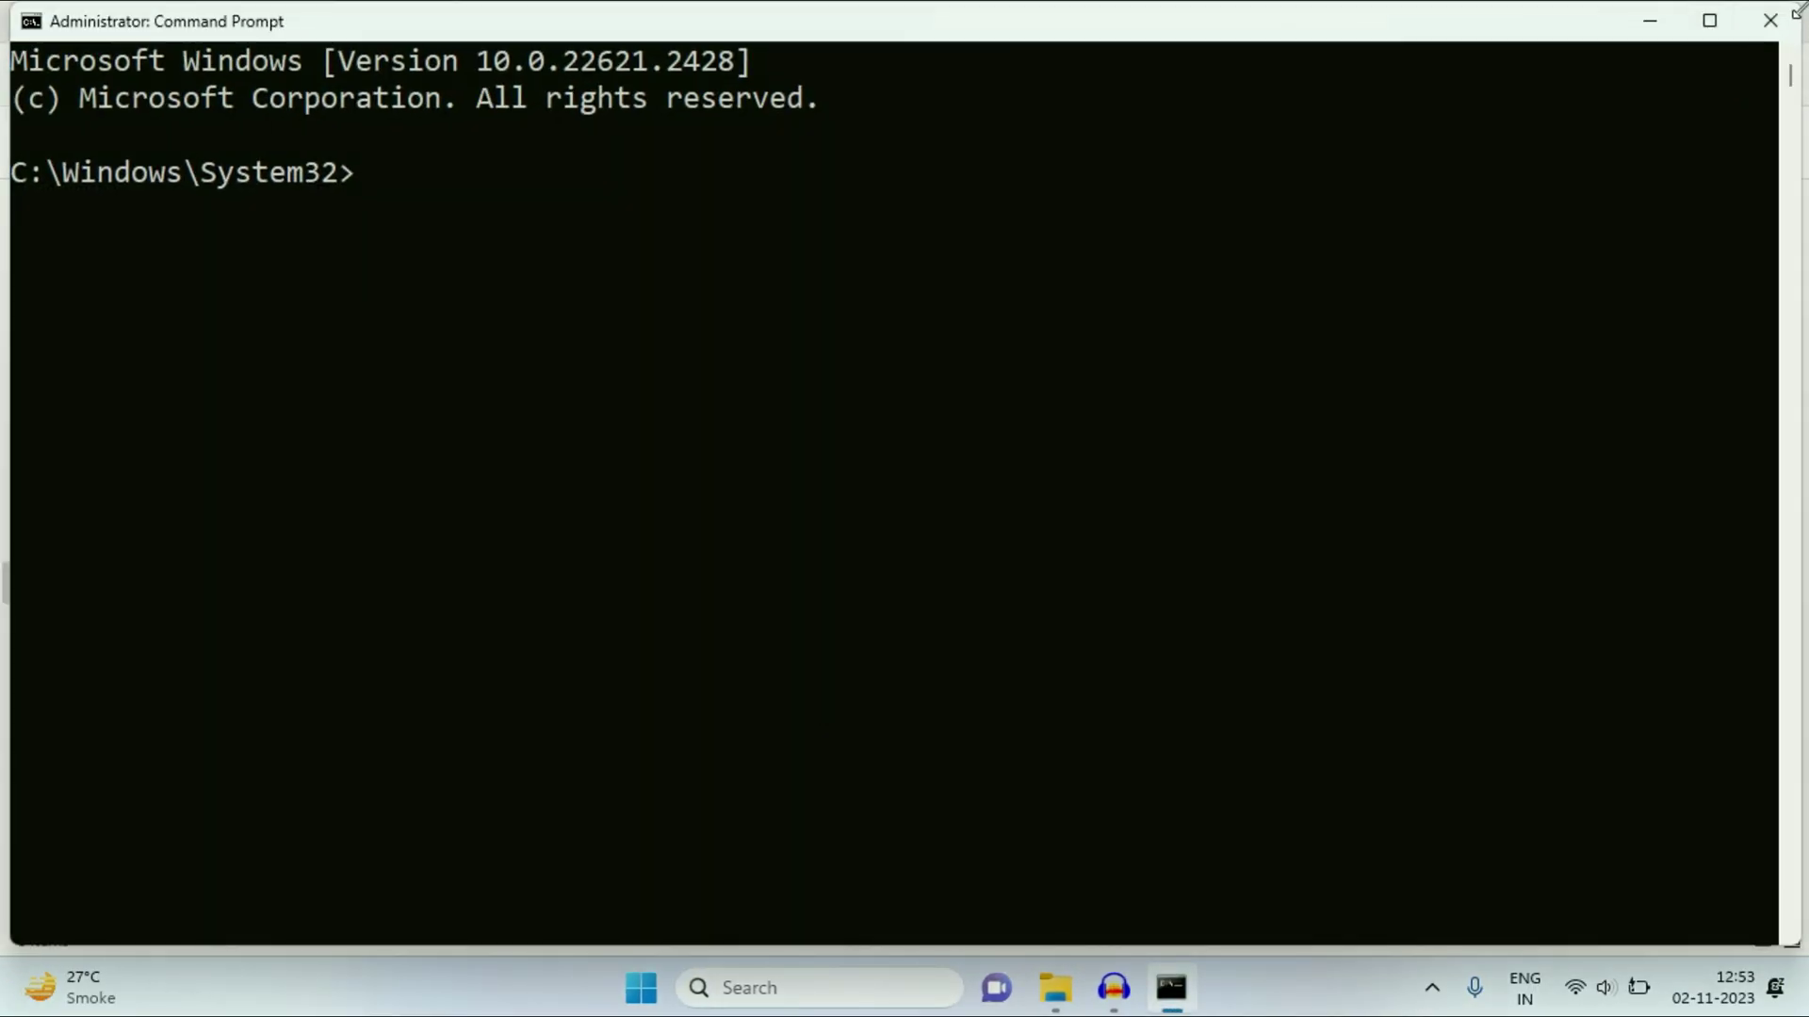
# Step: Resize Command Prompt, place it over Explorer, and begin typing the convert command
pyautogui.moveTo(1797, 11); pyautogui.dragTo(1438, 166)
pyautogui.moveTo(845, 184); pyautogui.dragTo(1165, 328)
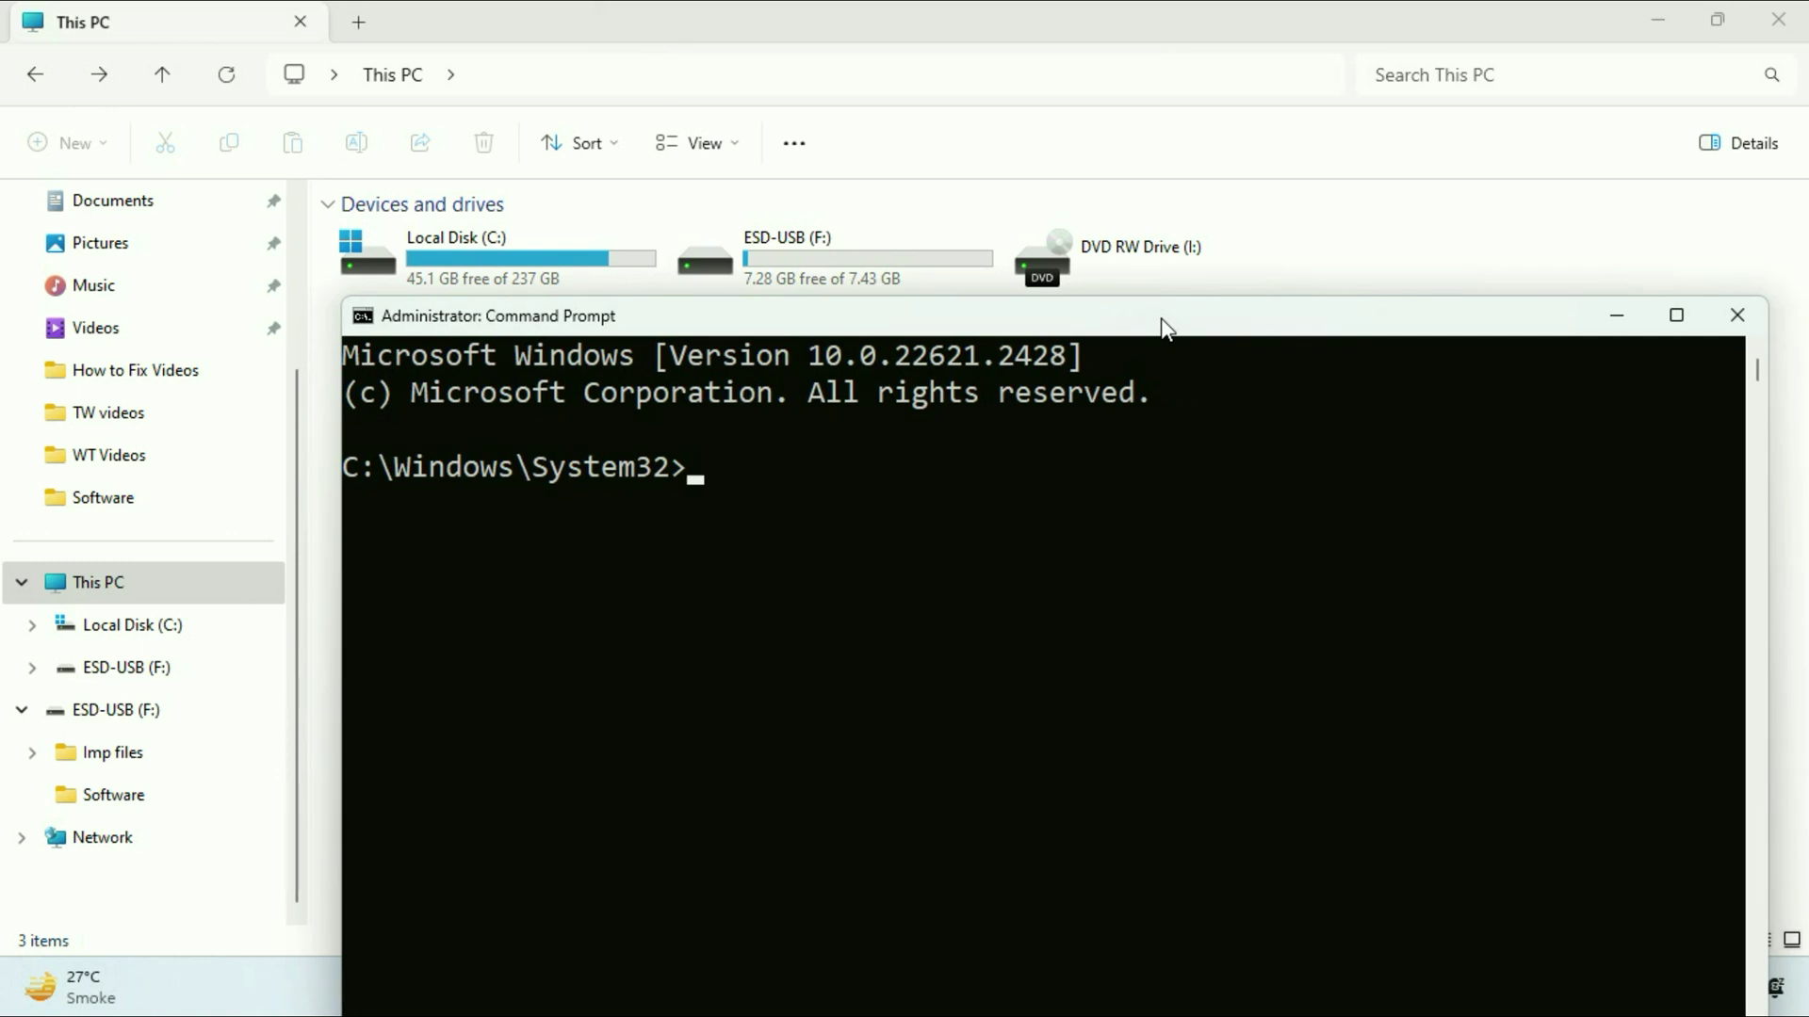
pyautogui.write('convert')
pyautogui.click(901, 112)
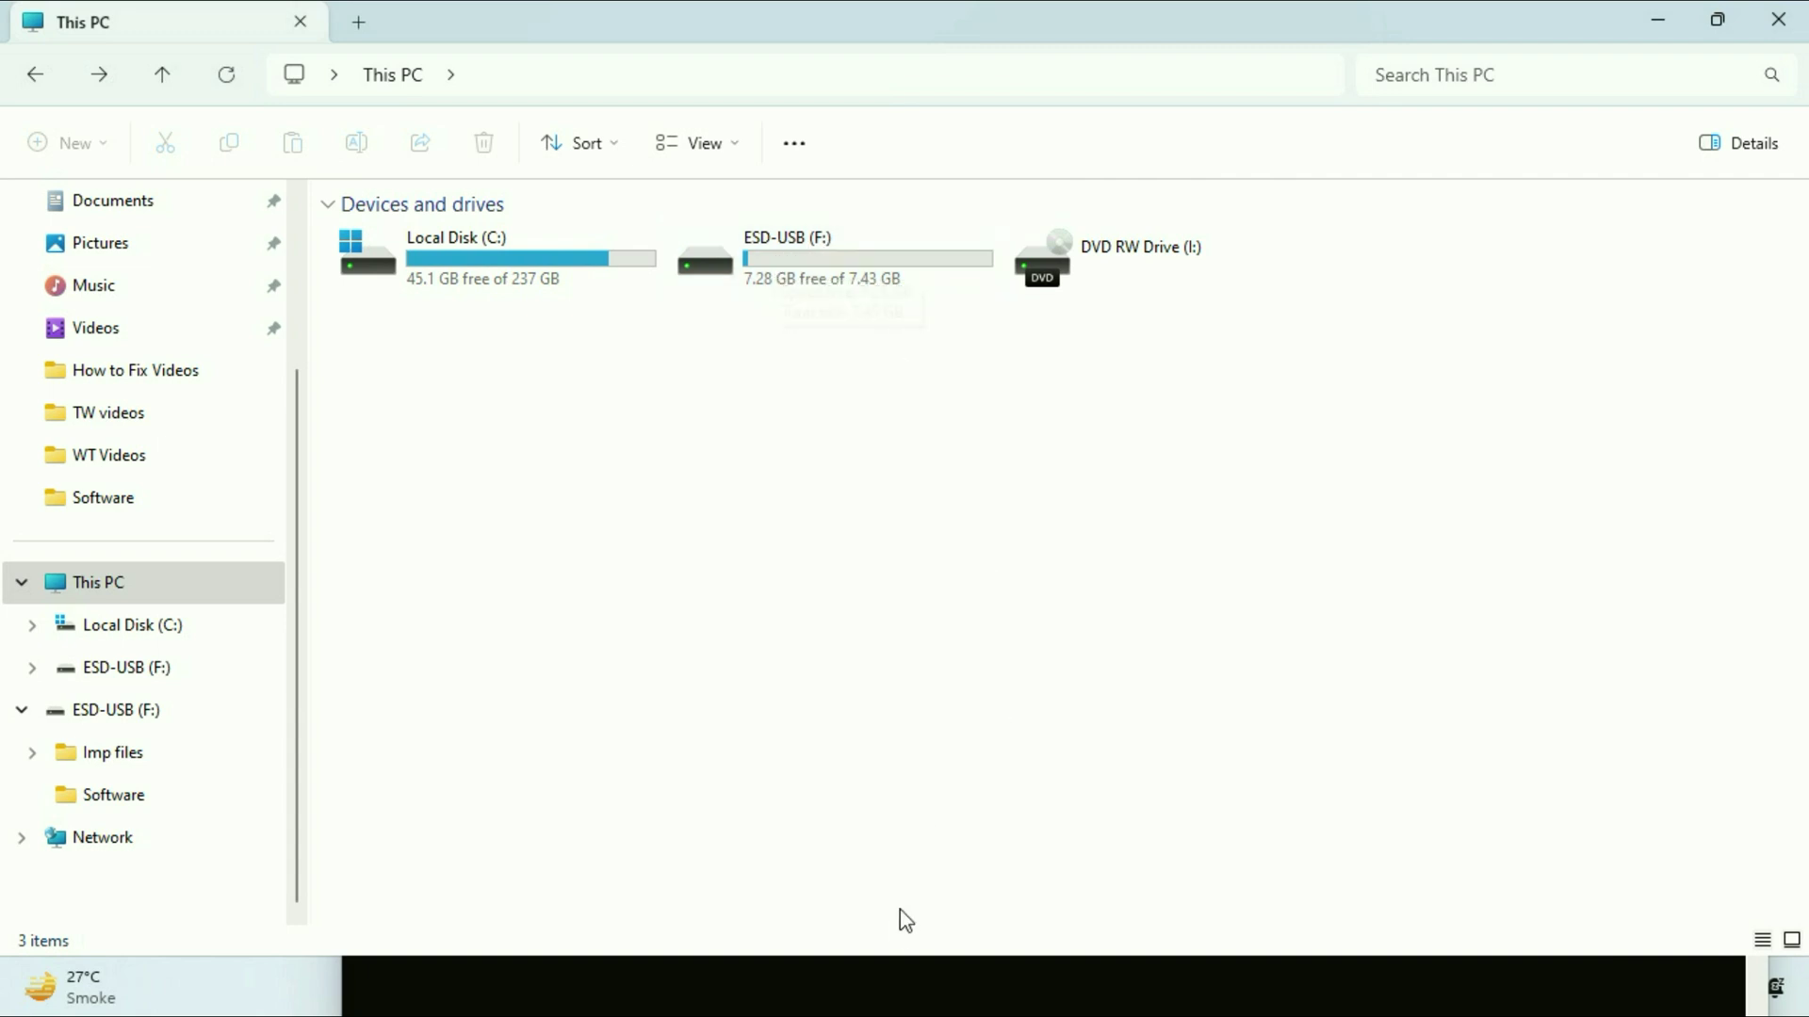
pyautogui.click(896, 1001)
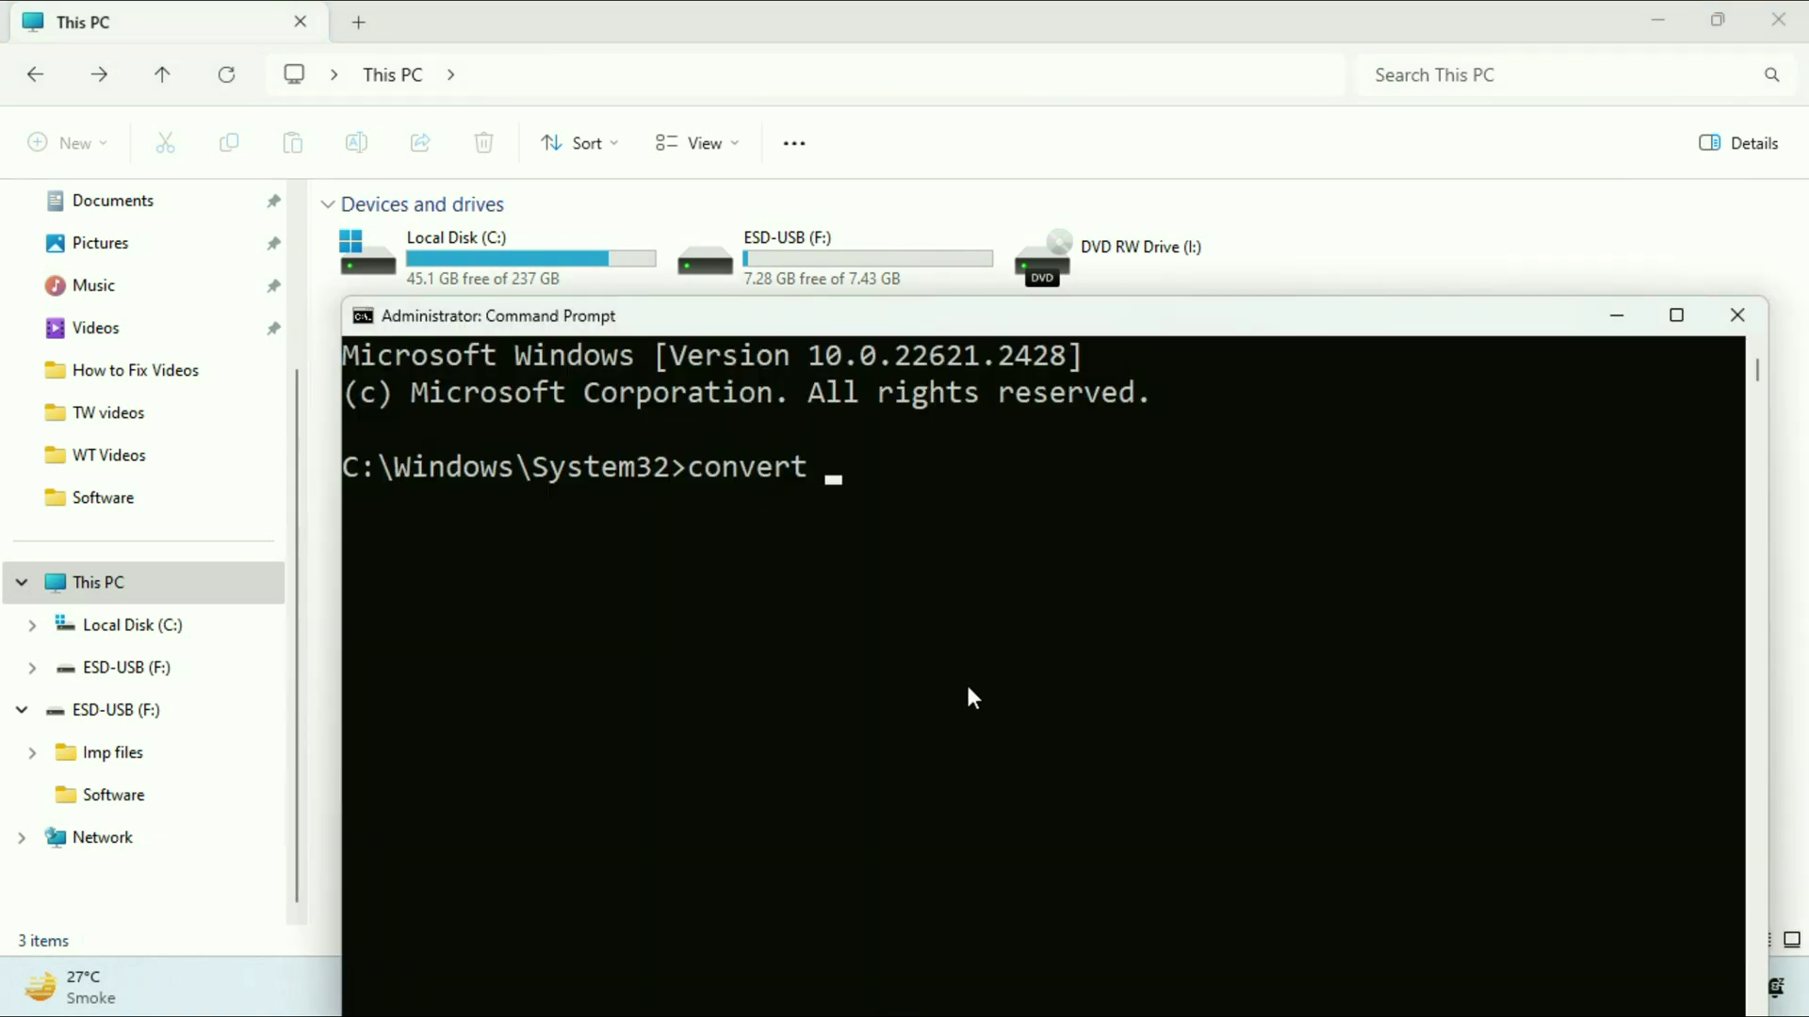
# Step: Run 'convert f:/fs:ntfs', wait for Conversion complete, then close Command Prompt
pyautogui.write('f:/fs:ntfs')
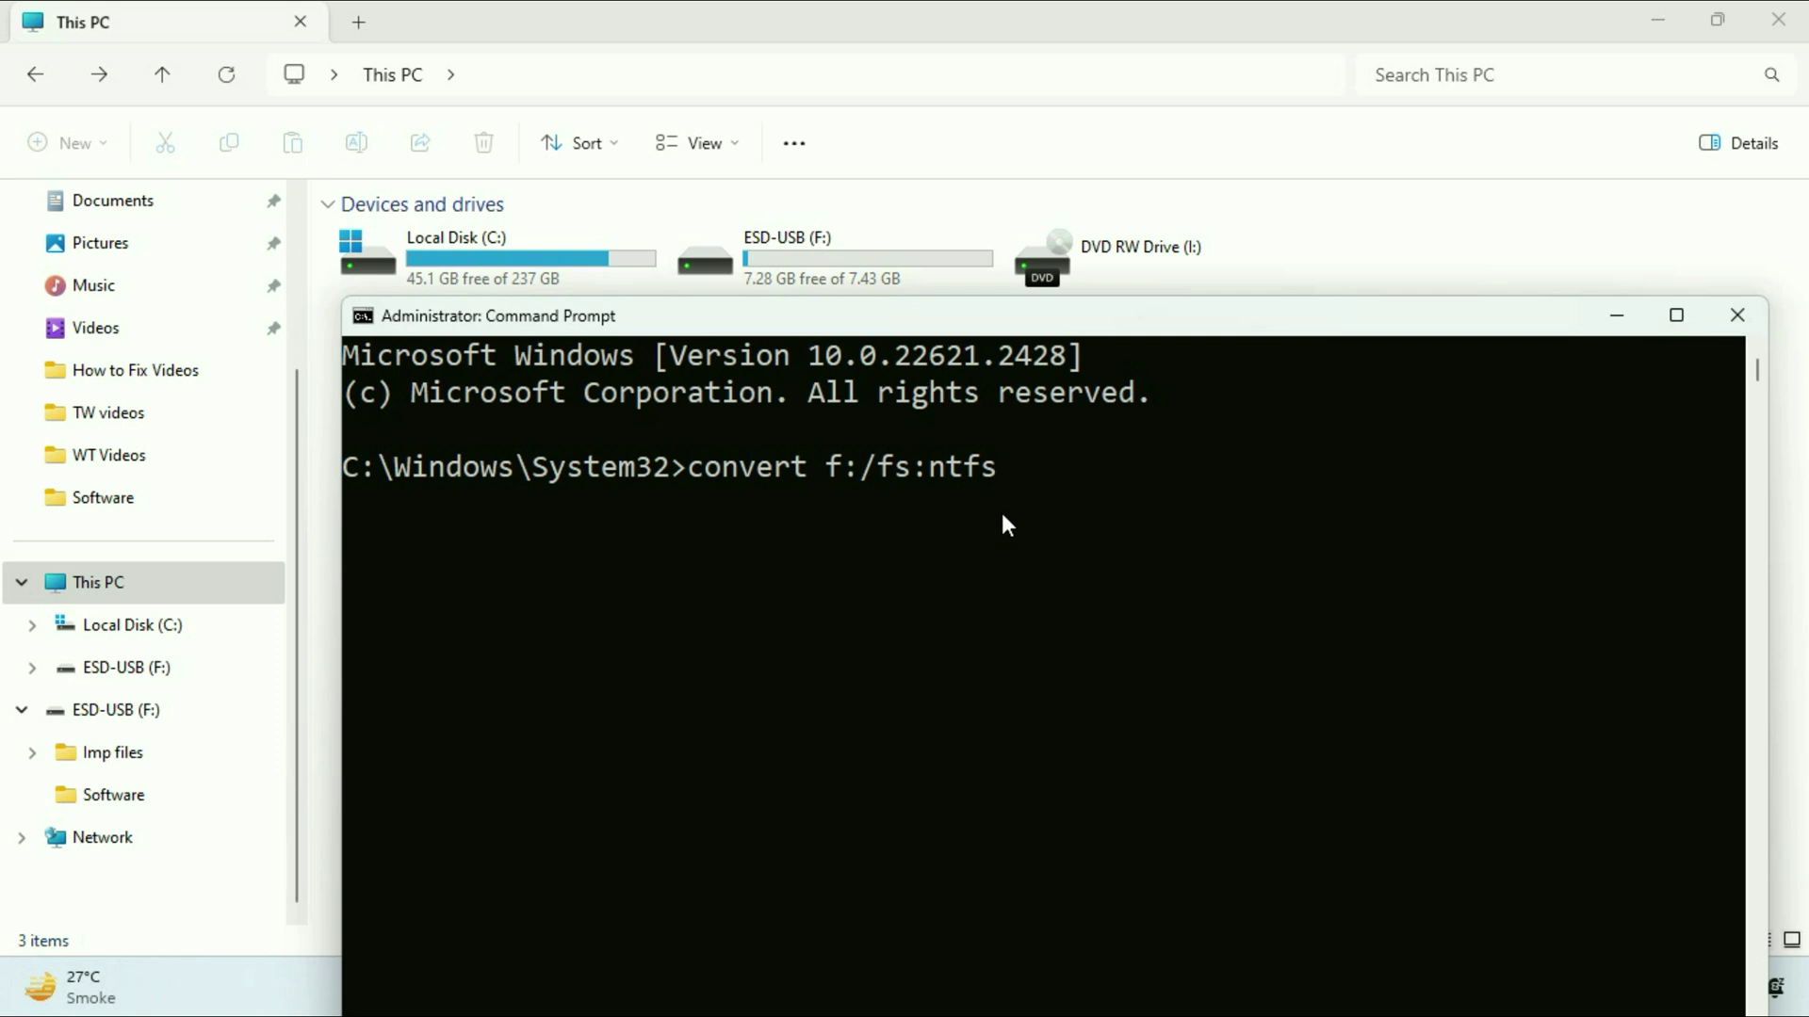
pyautogui.press('Return')
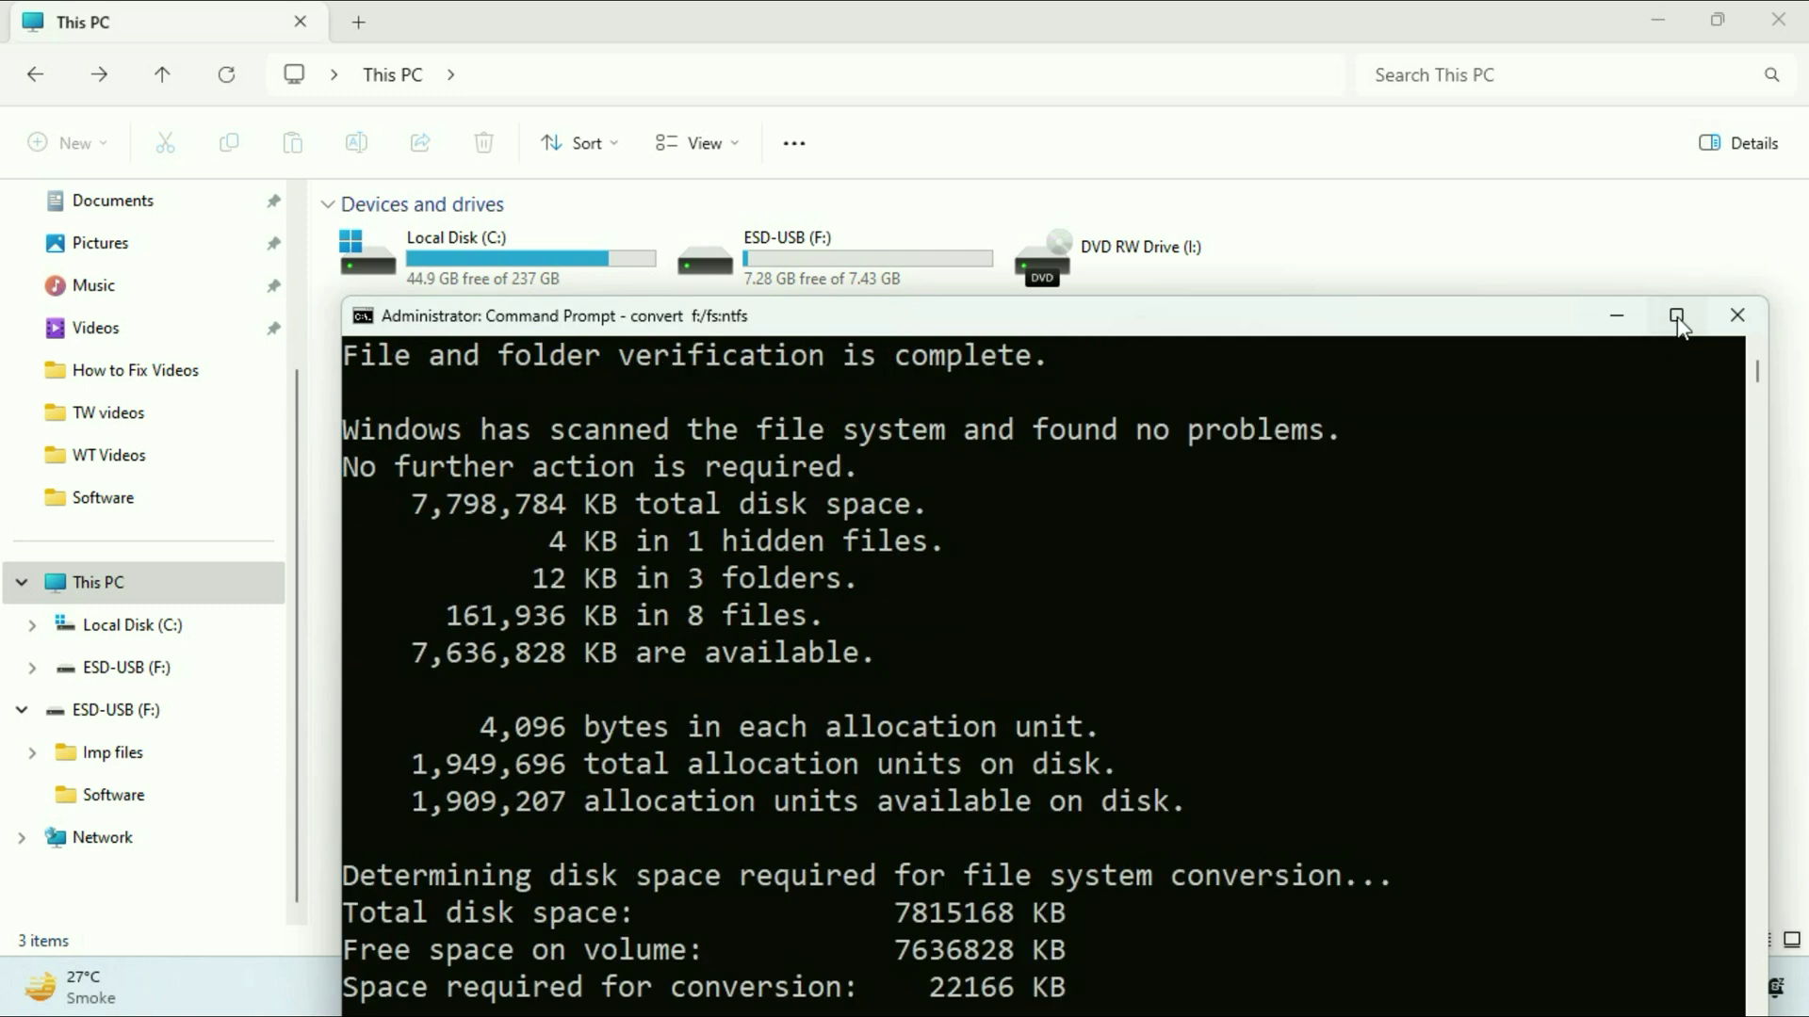
pyautogui.click(1676, 314)
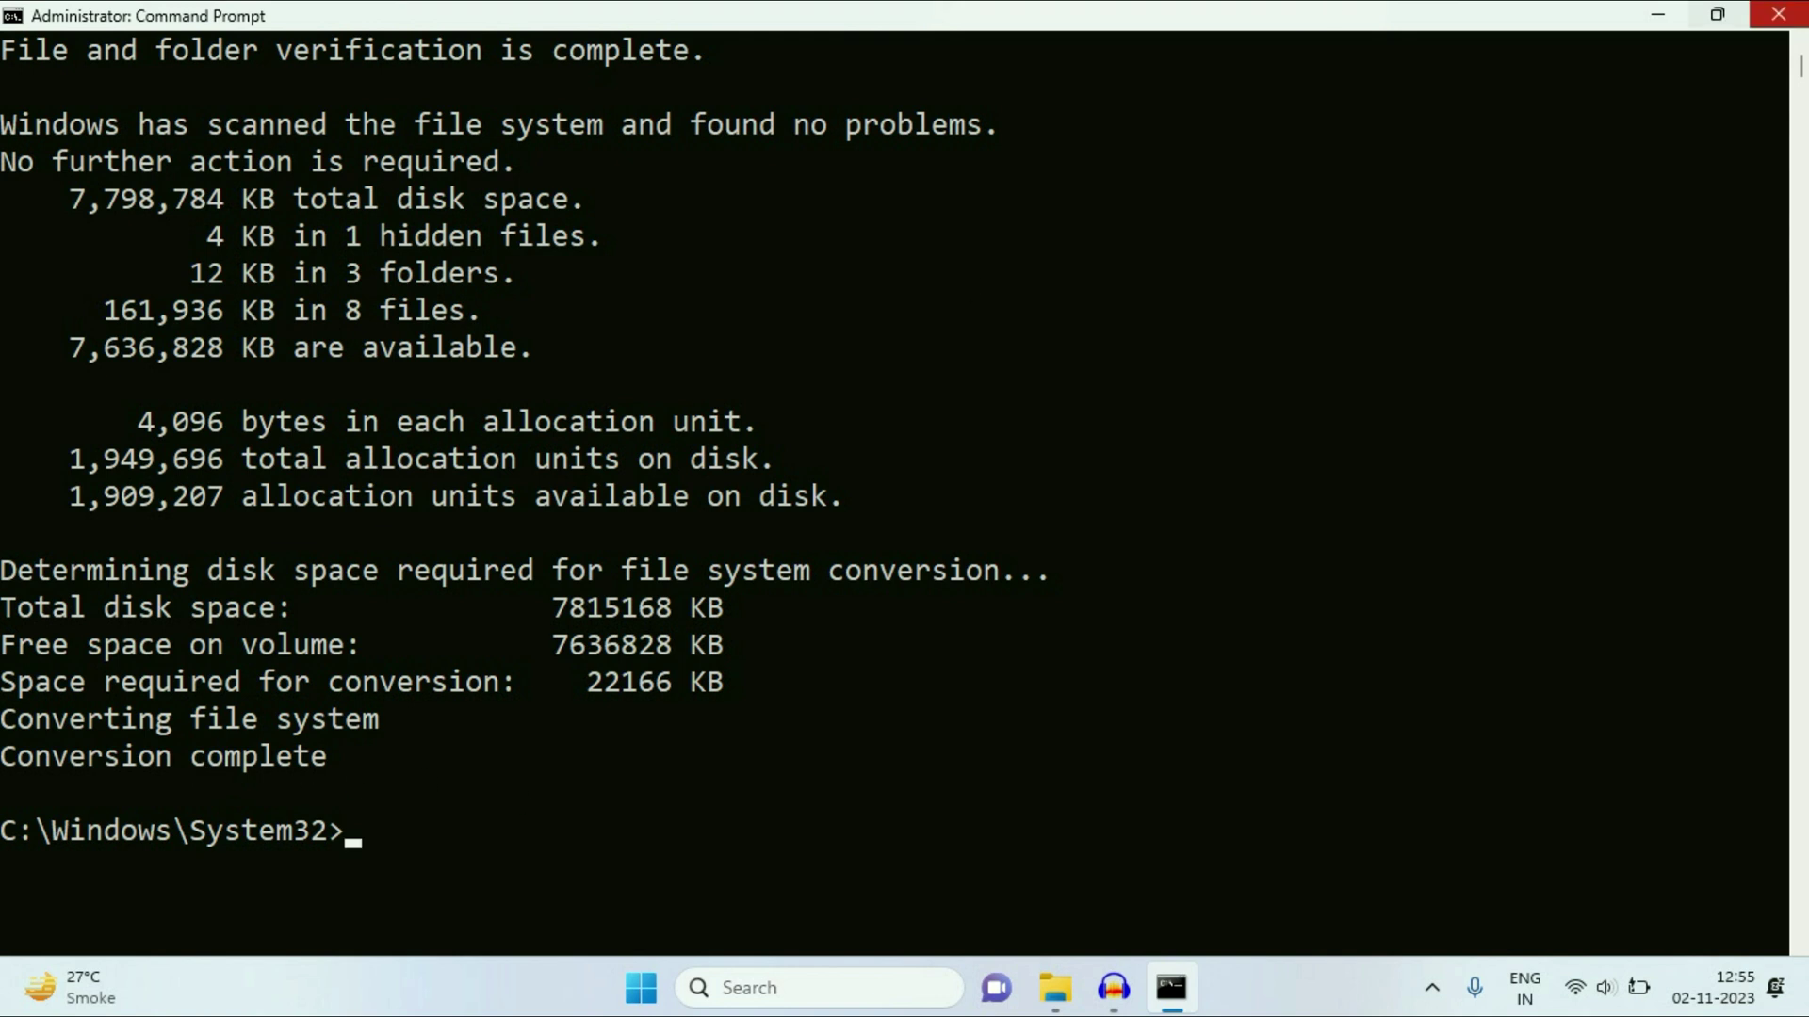
pyautogui.click(1789, 22)
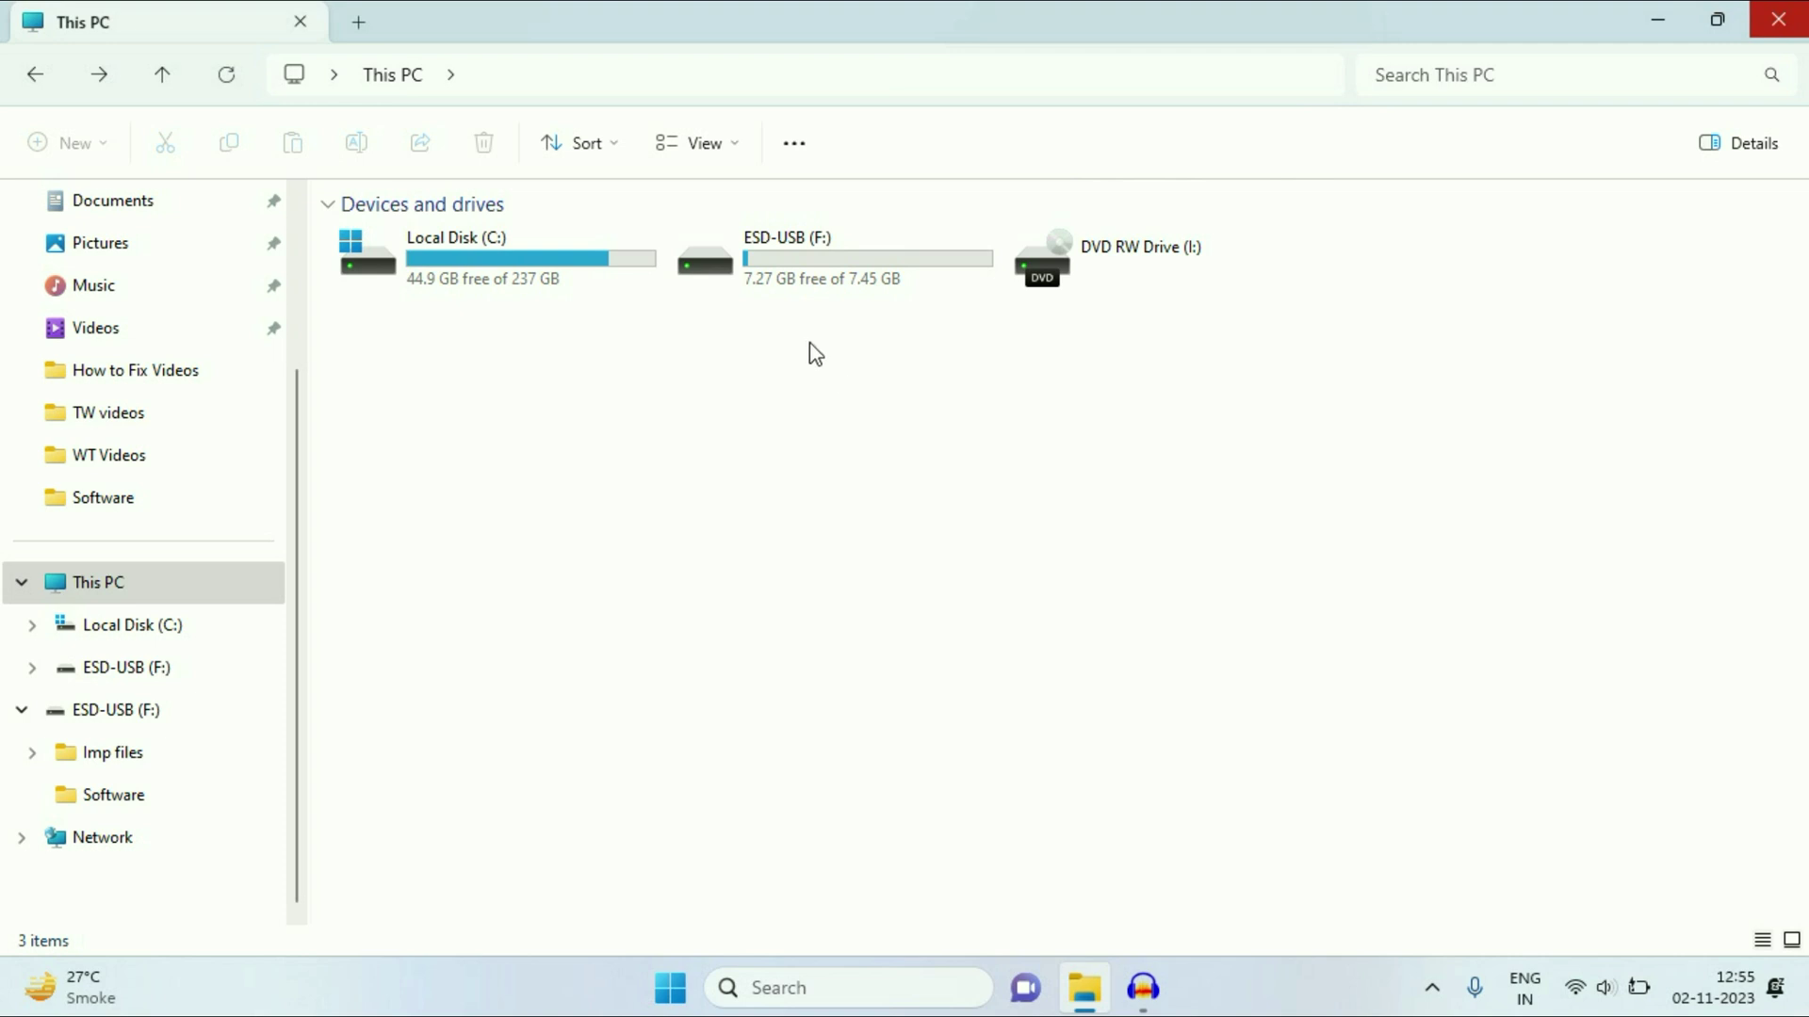
# Step: Confirm ESD-USB (F:) Properties now show NTFS, then open the drive
pyautogui.click(810, 269)
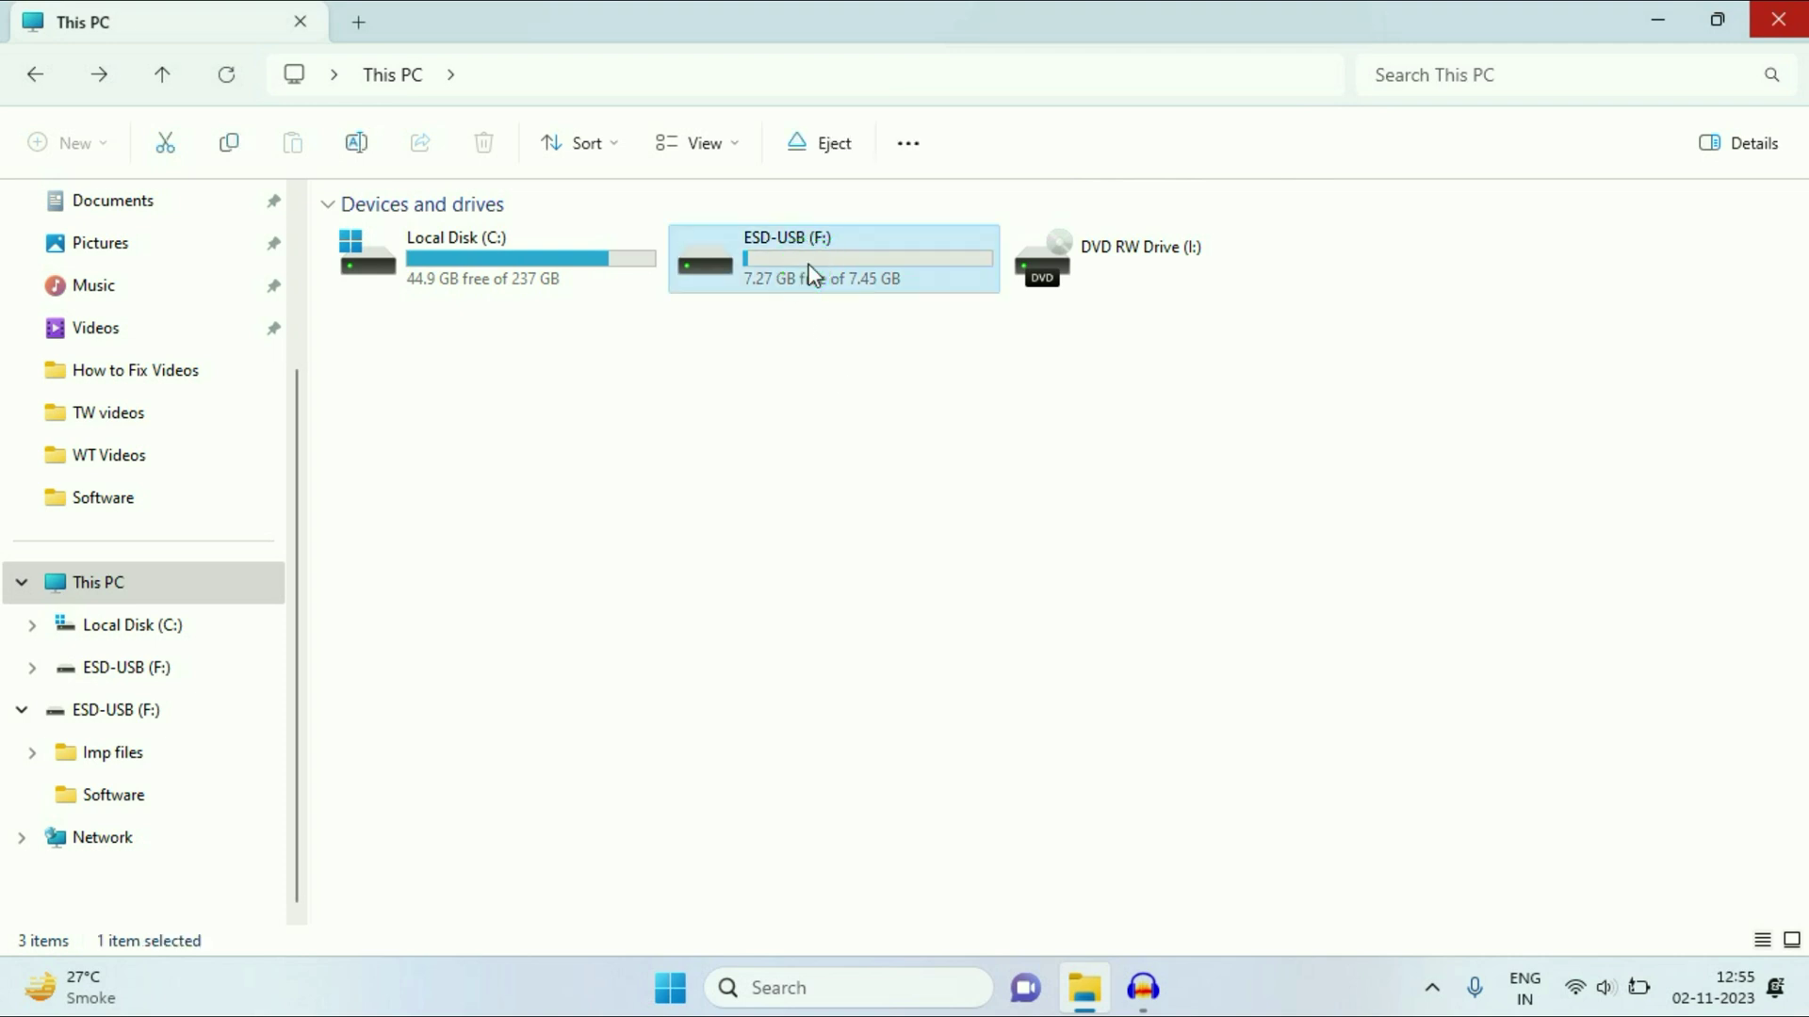
pyautogui.rightClick(808, 267)
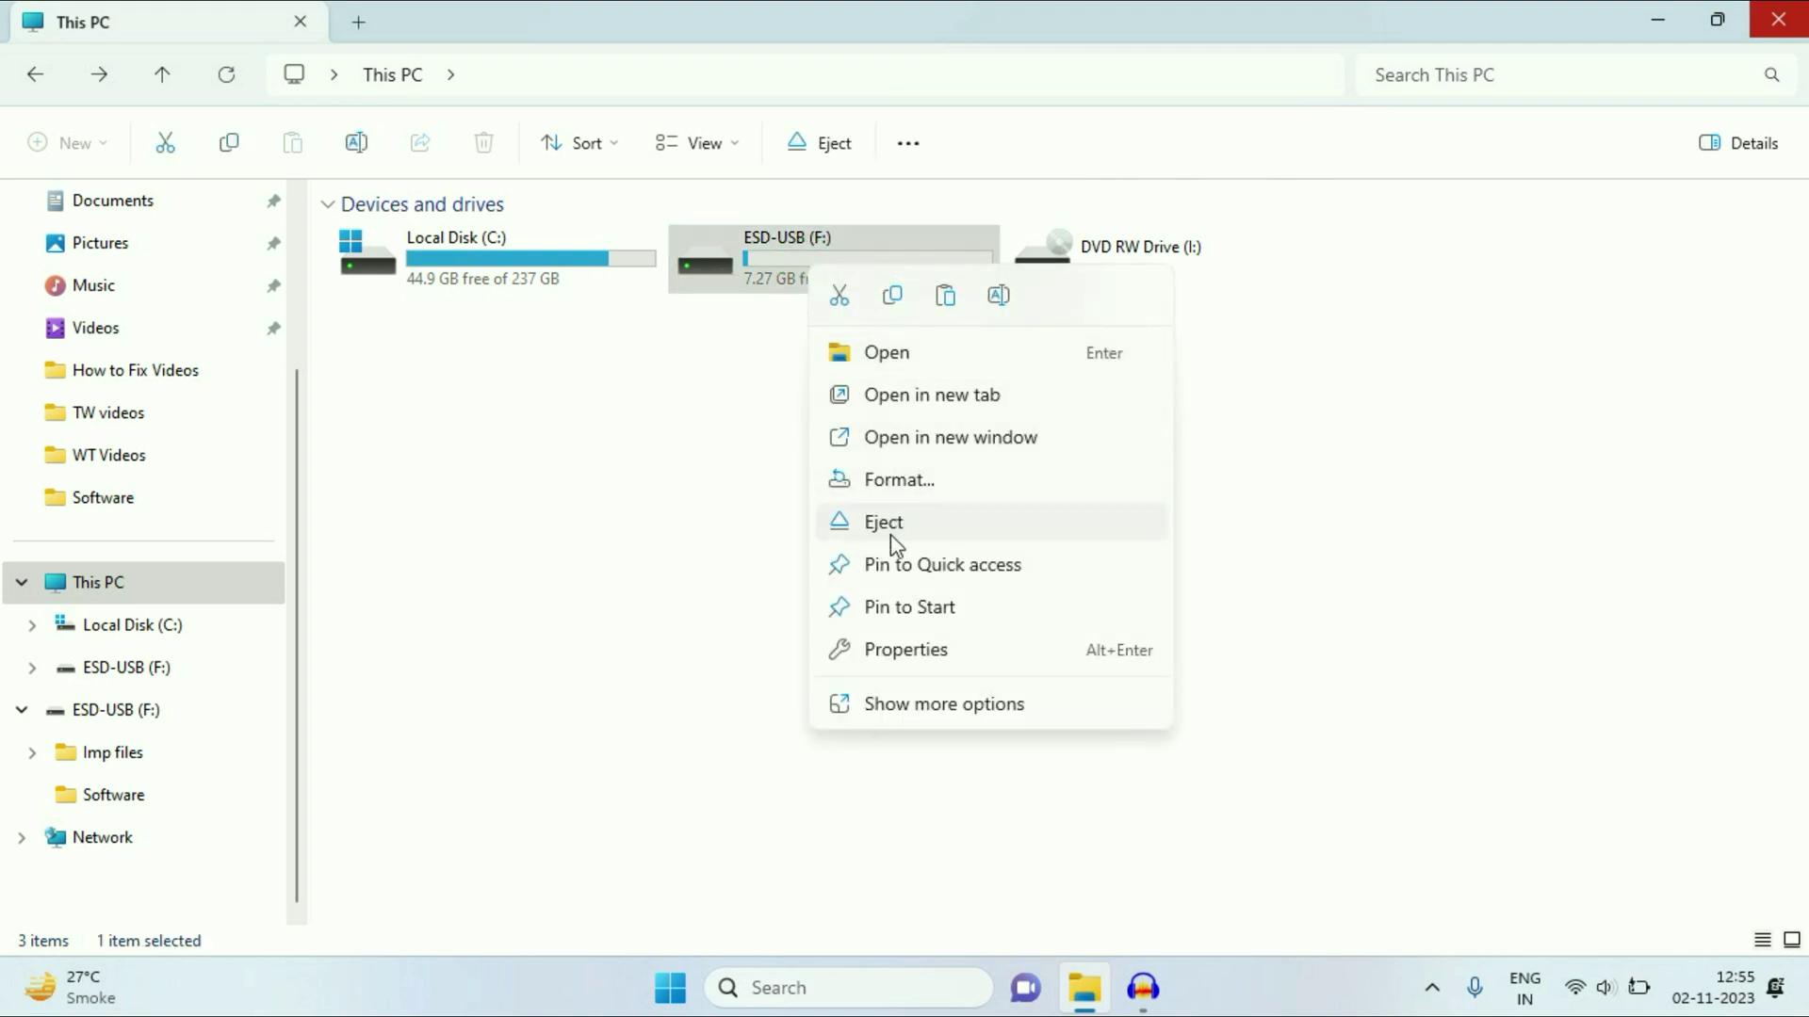
pyautogui.click(893, 650)
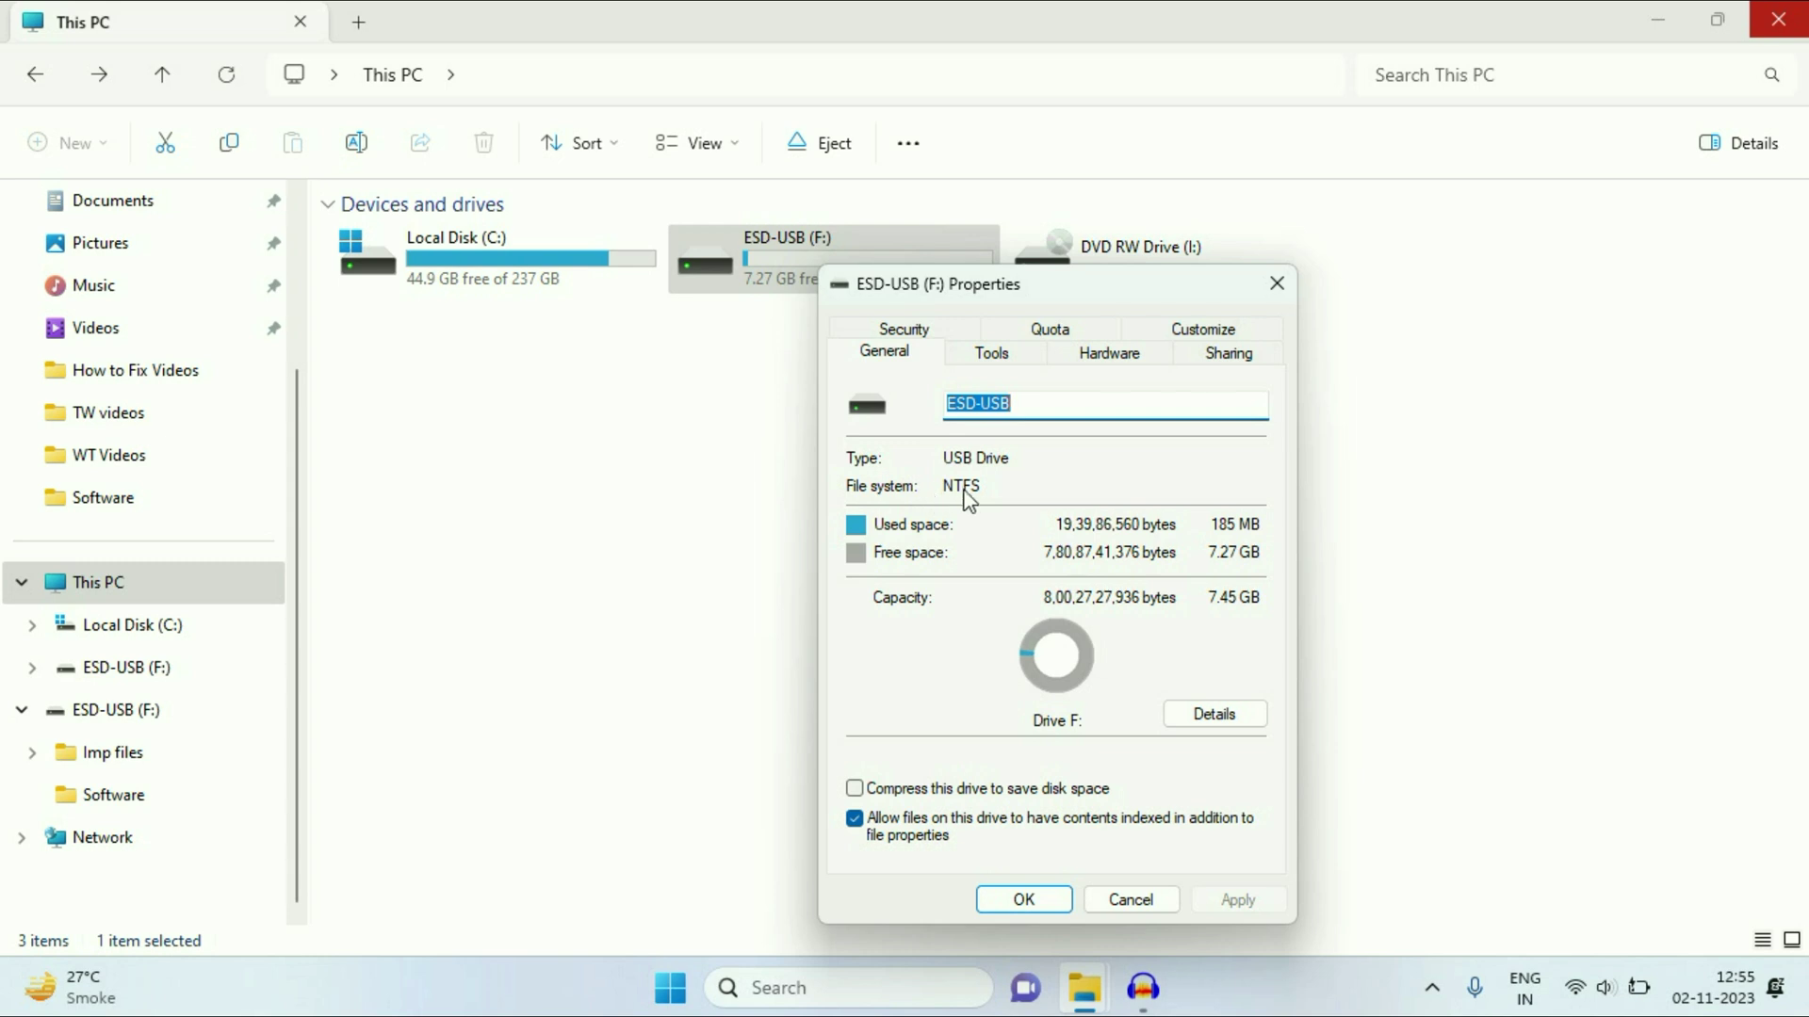
pyautogui.click(1149, 900)
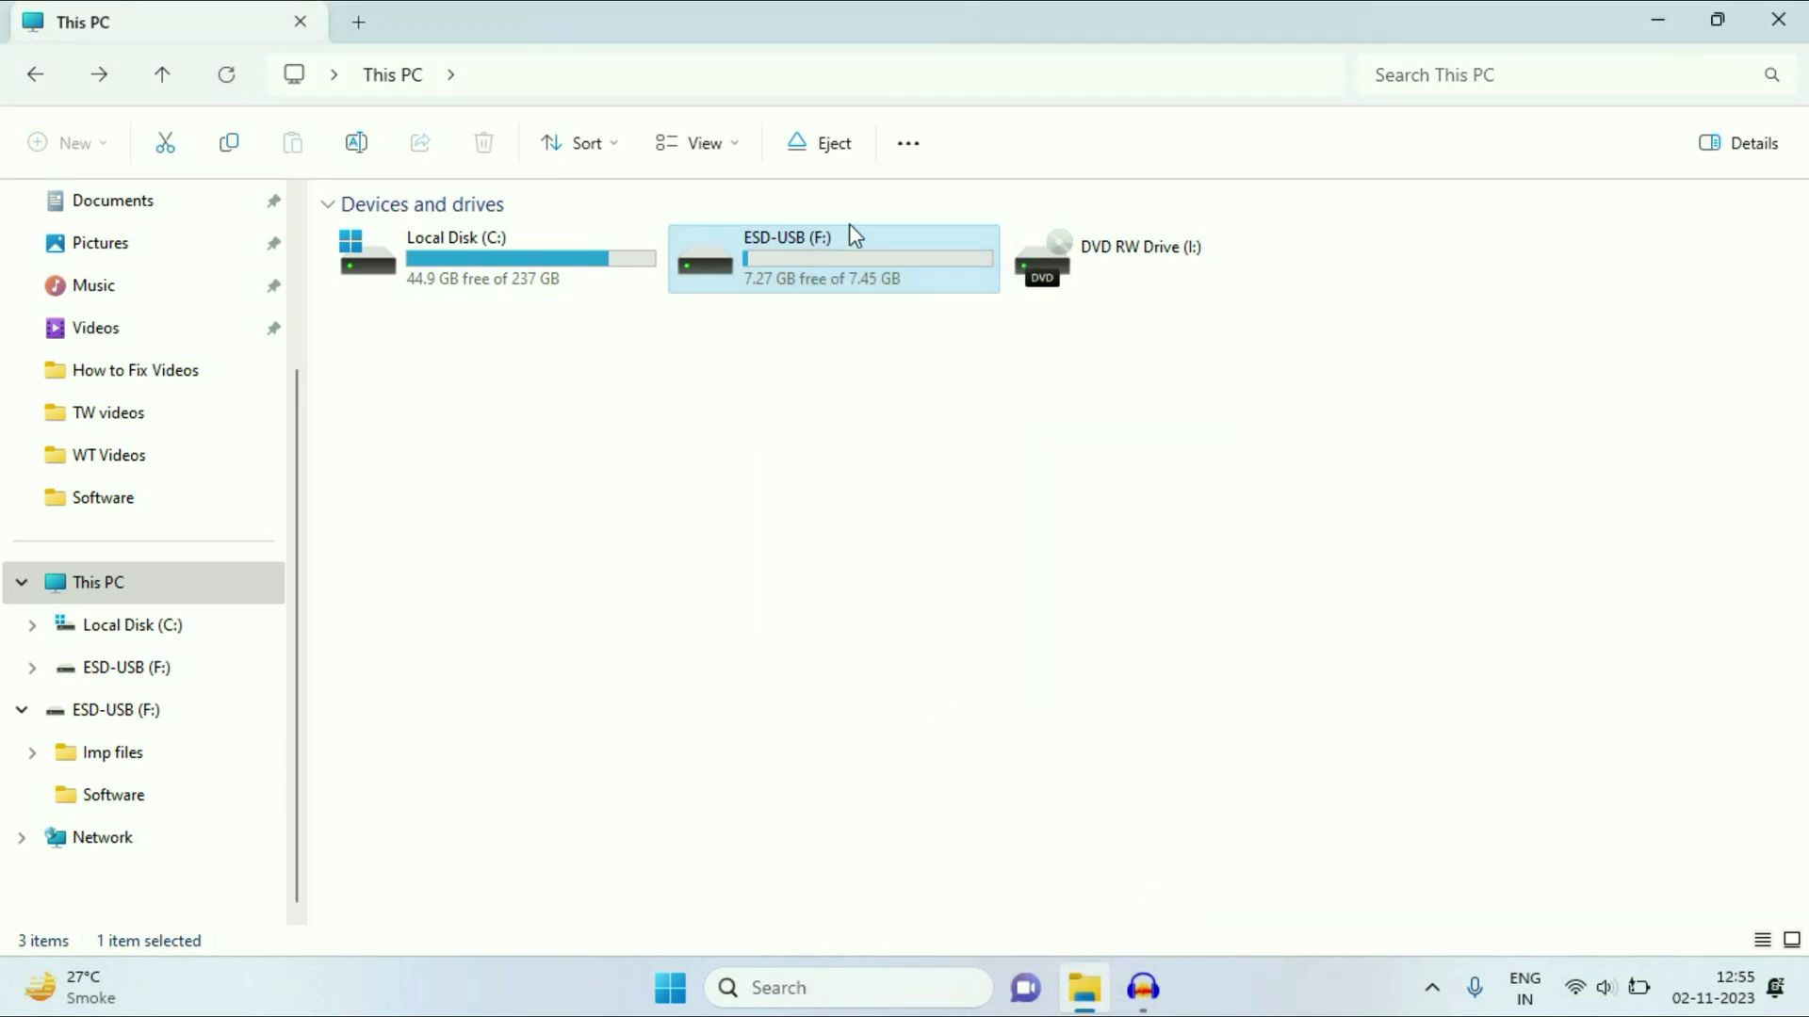
pyautogui.doubleClick(829, 256)
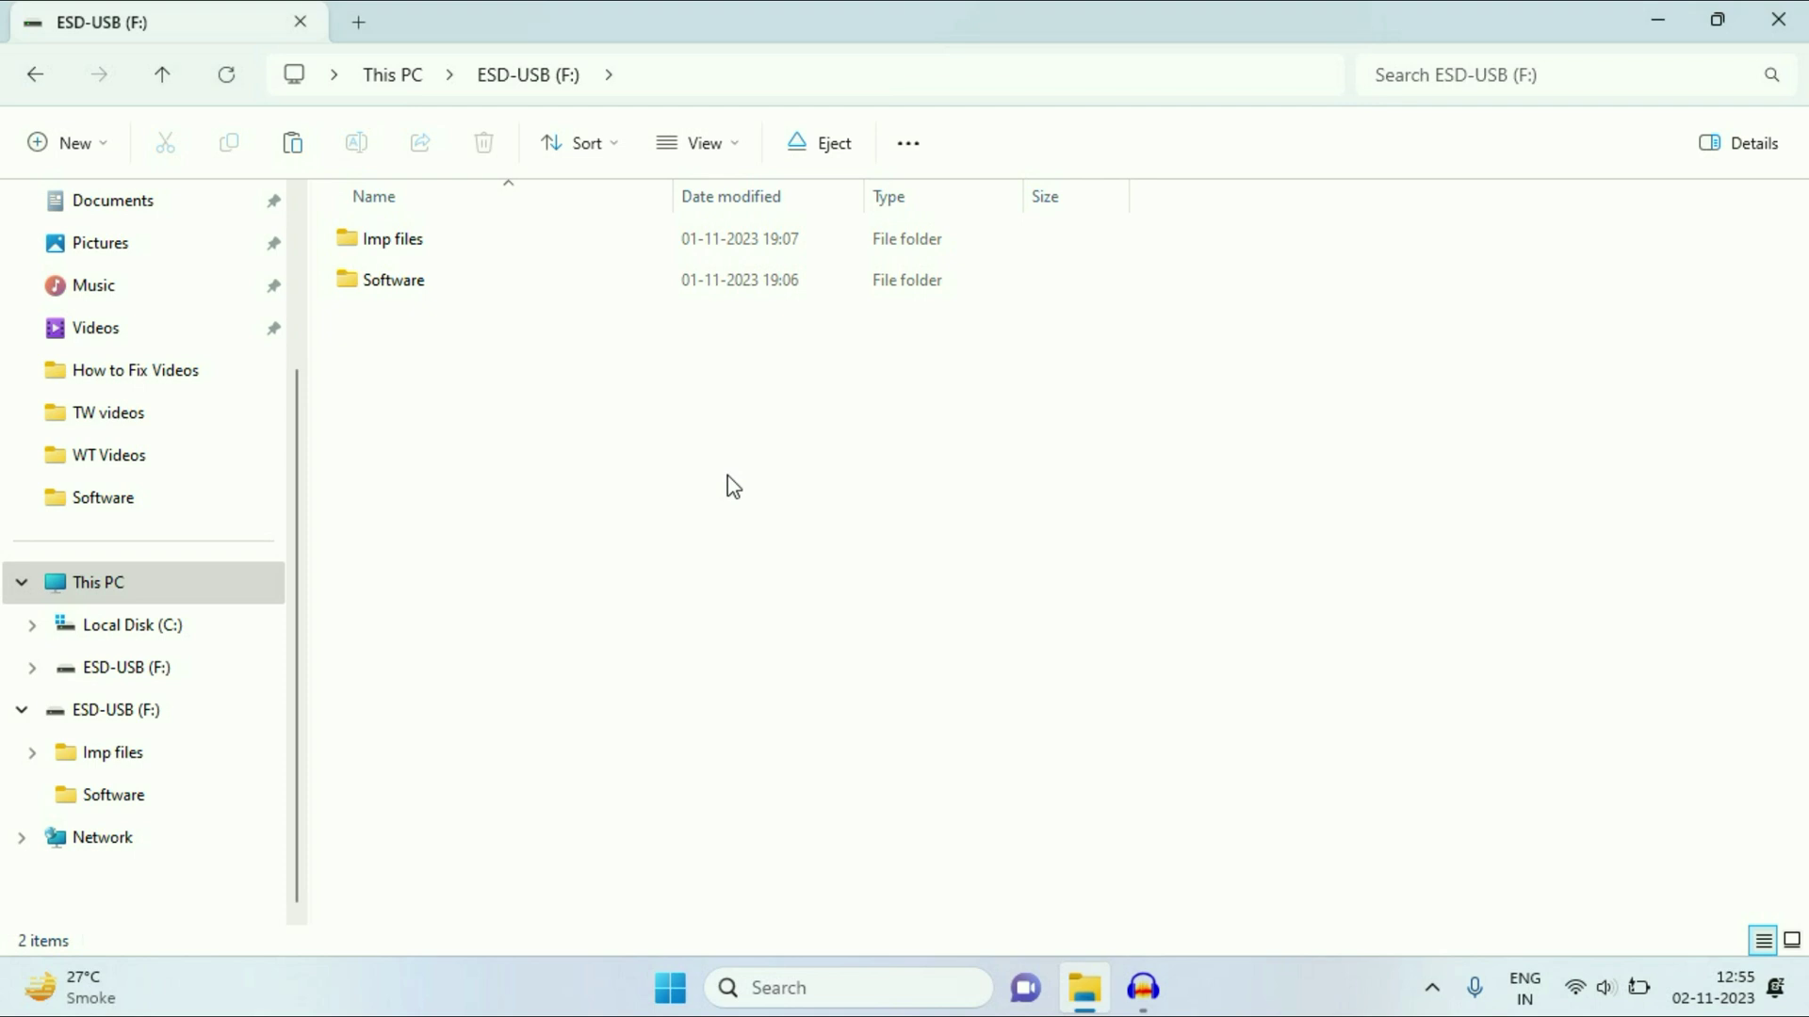
# Step: Minimize Explorer and confirm the desktop Win Image file is a 5.18 GB disc image
pyautogui.click(1652, 30)
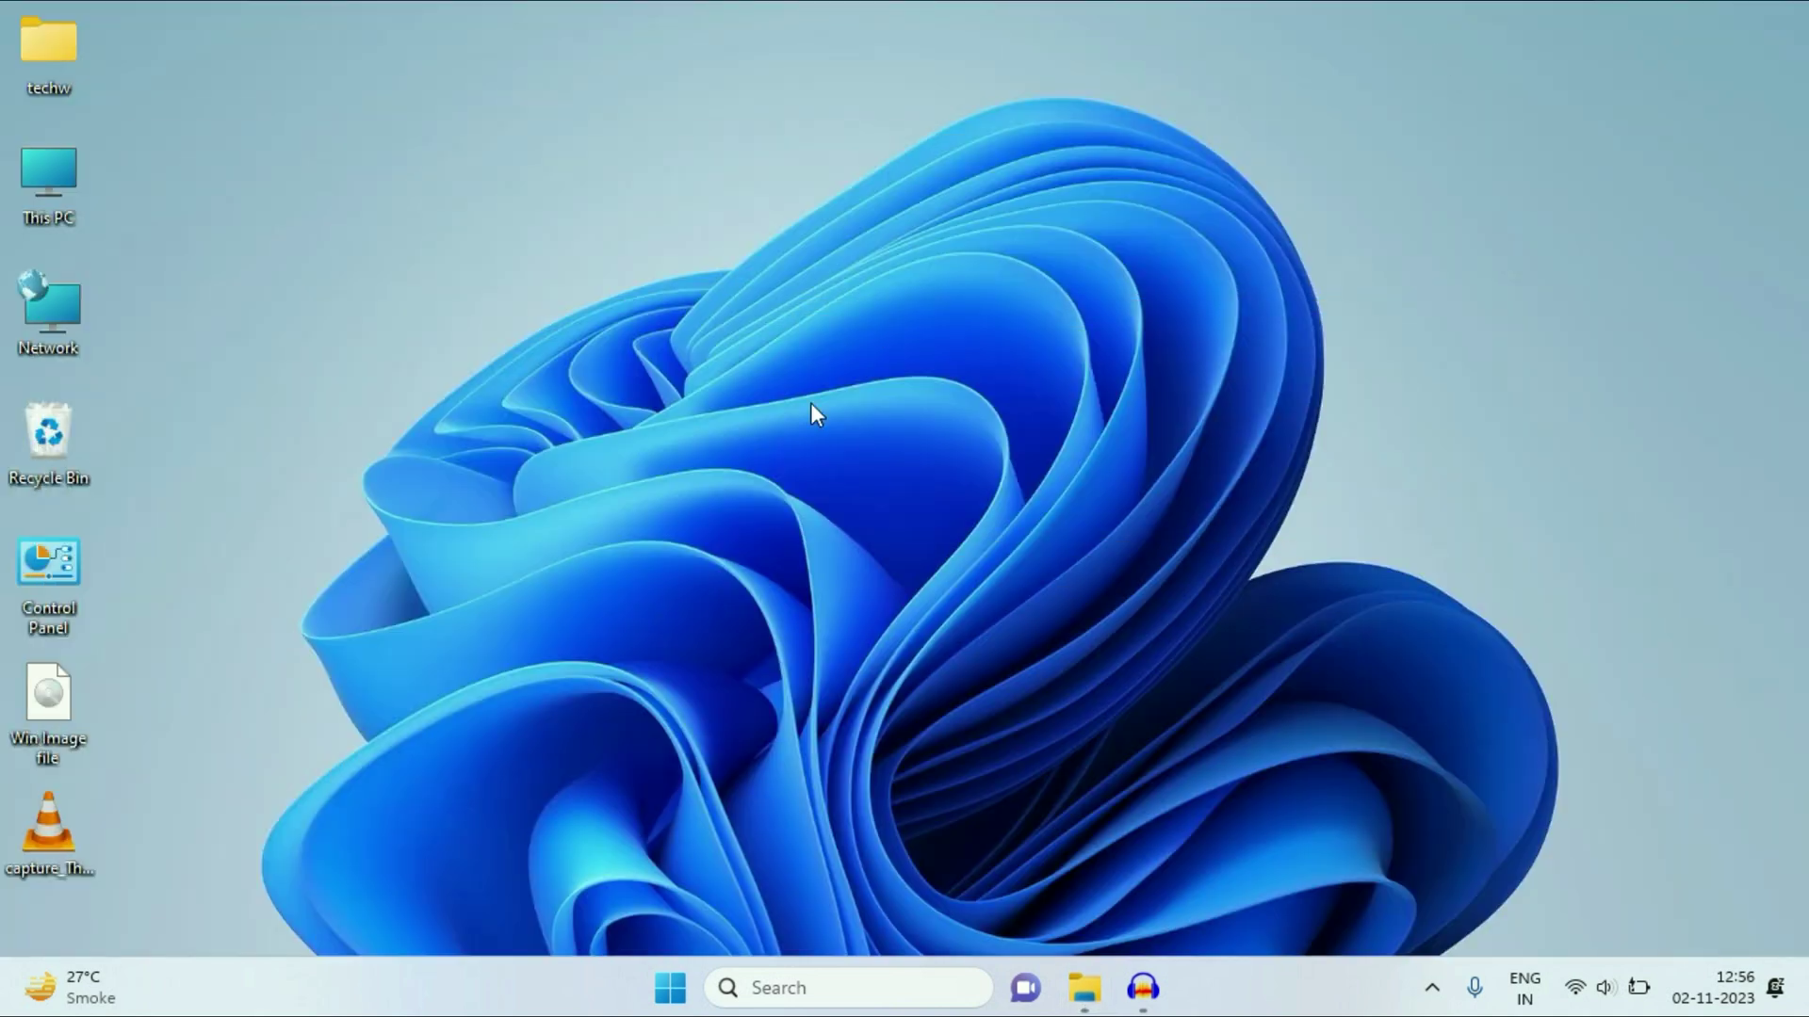
pyautogui.rightClick(58, 708)
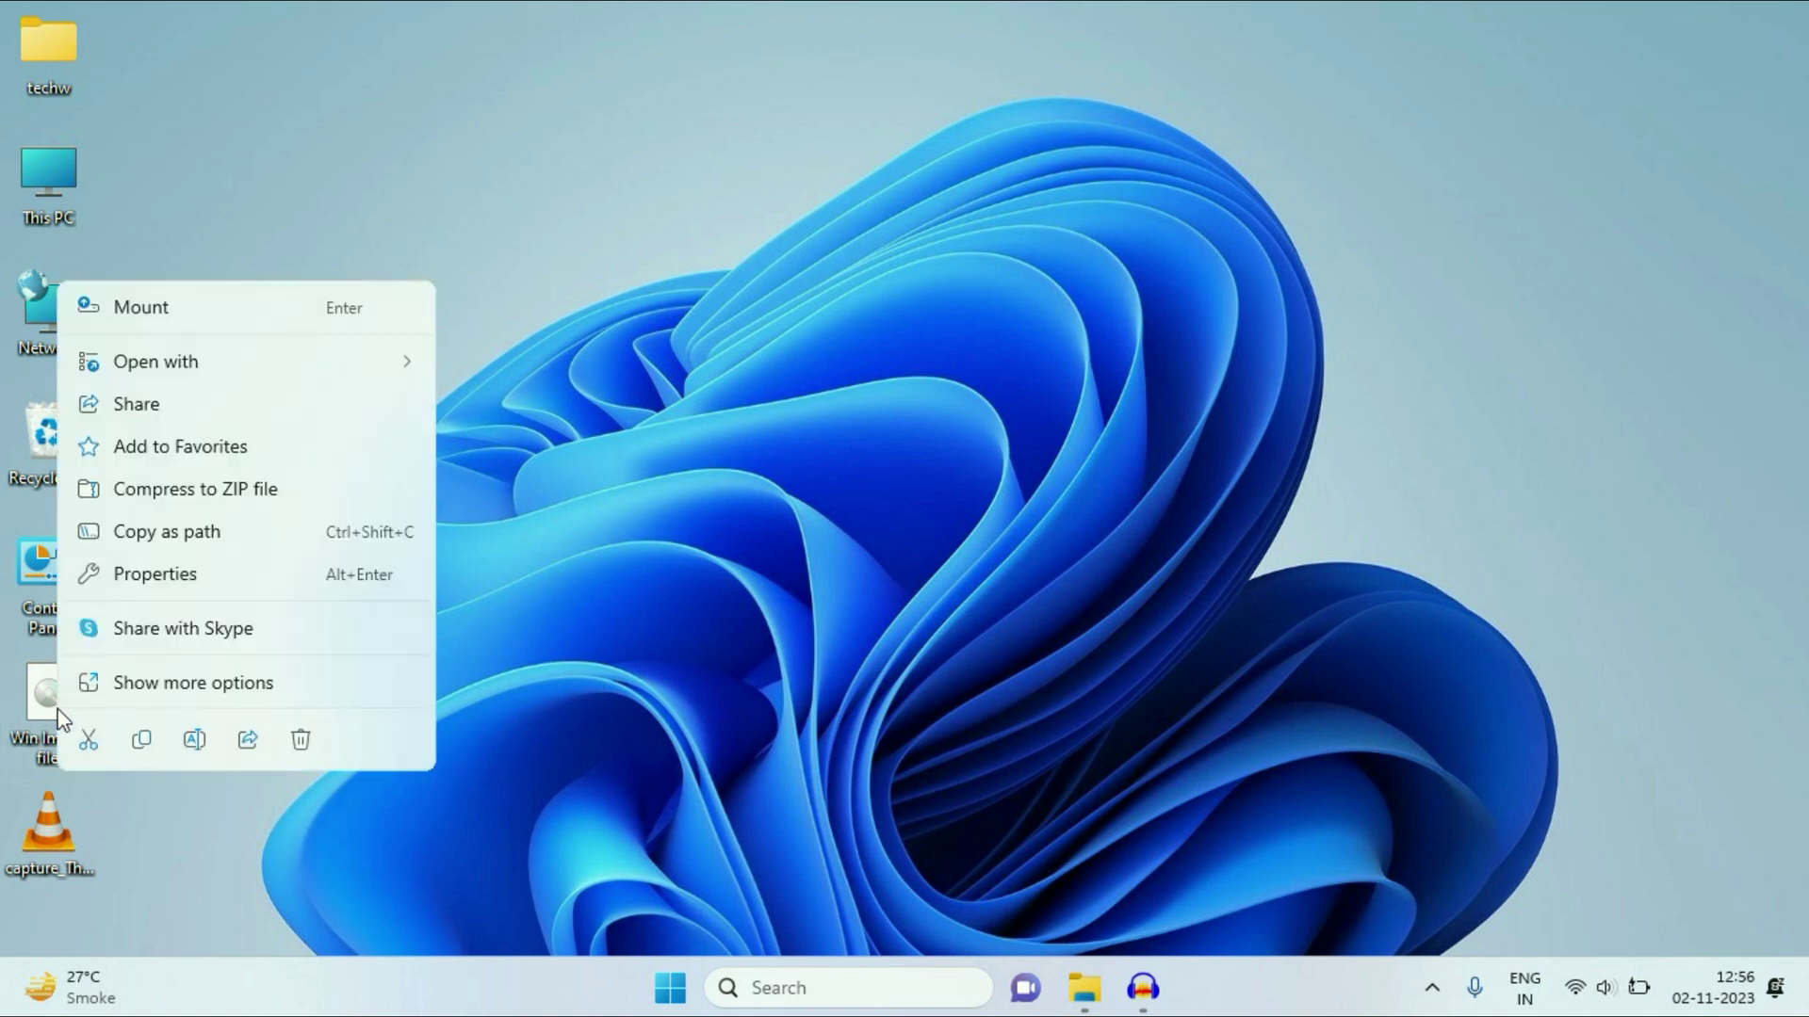
pyautogui.click(179, 579)
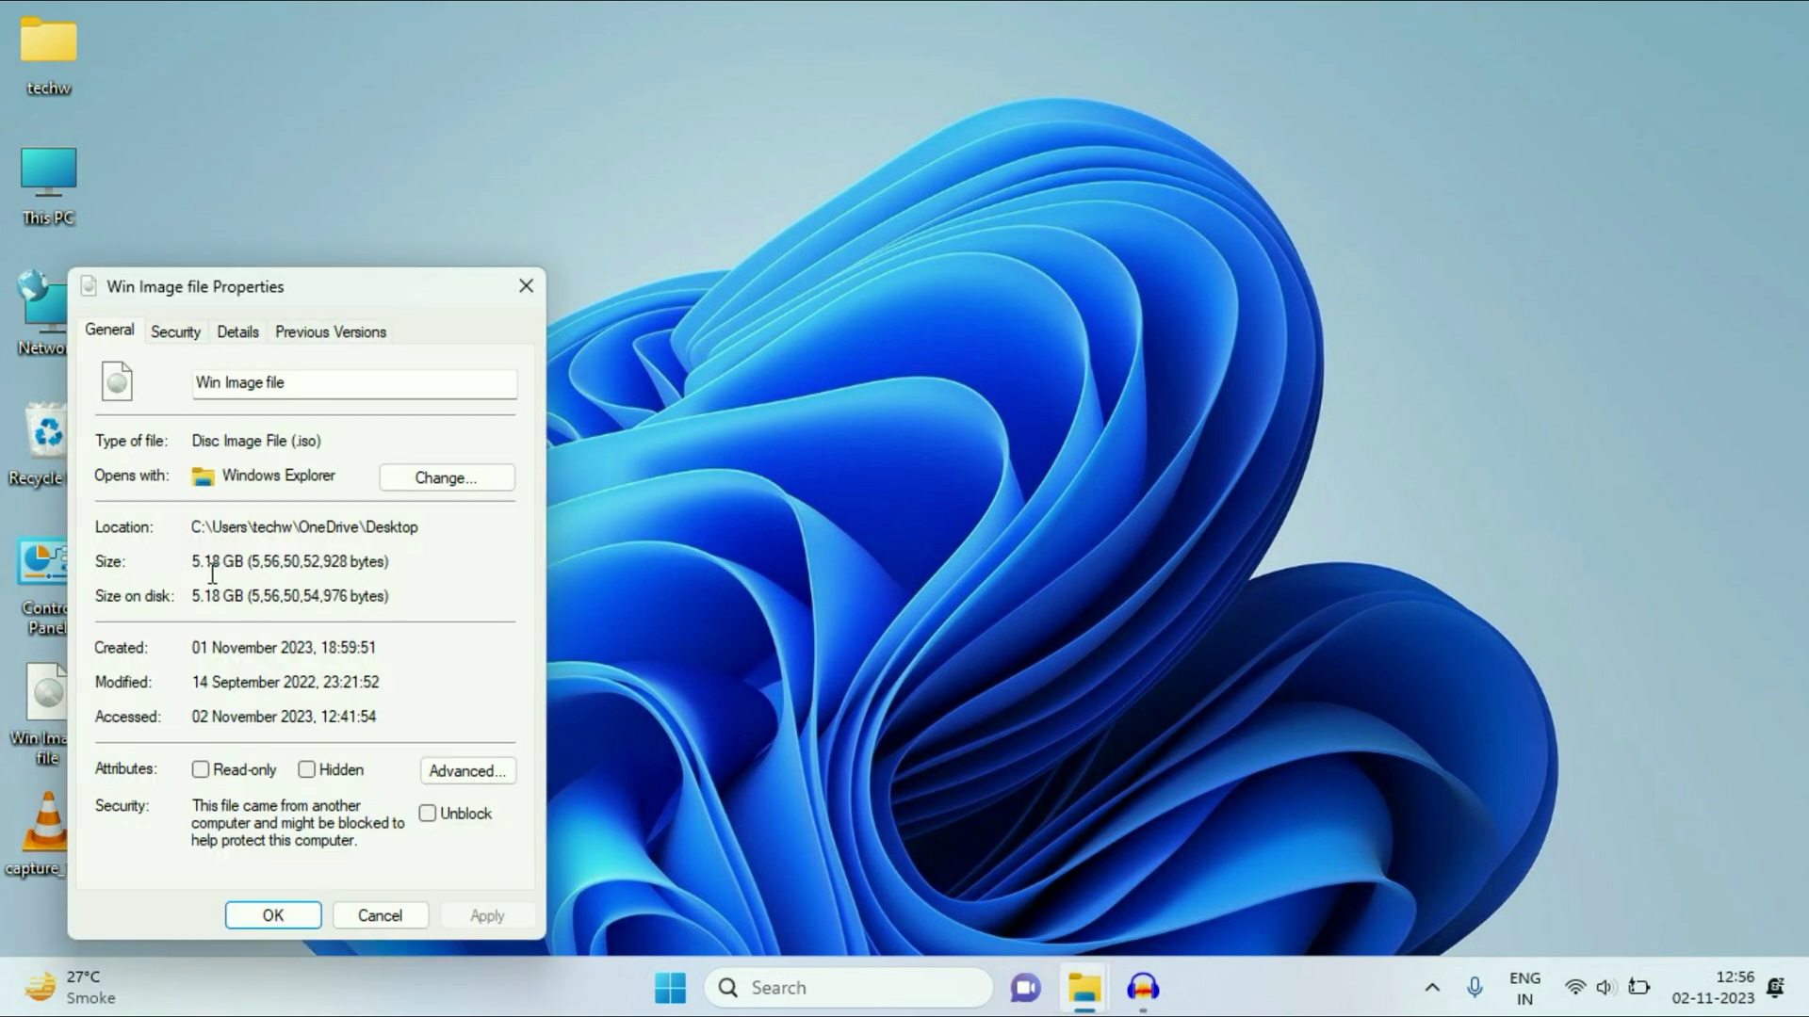
pyautogui.click(396, 912)
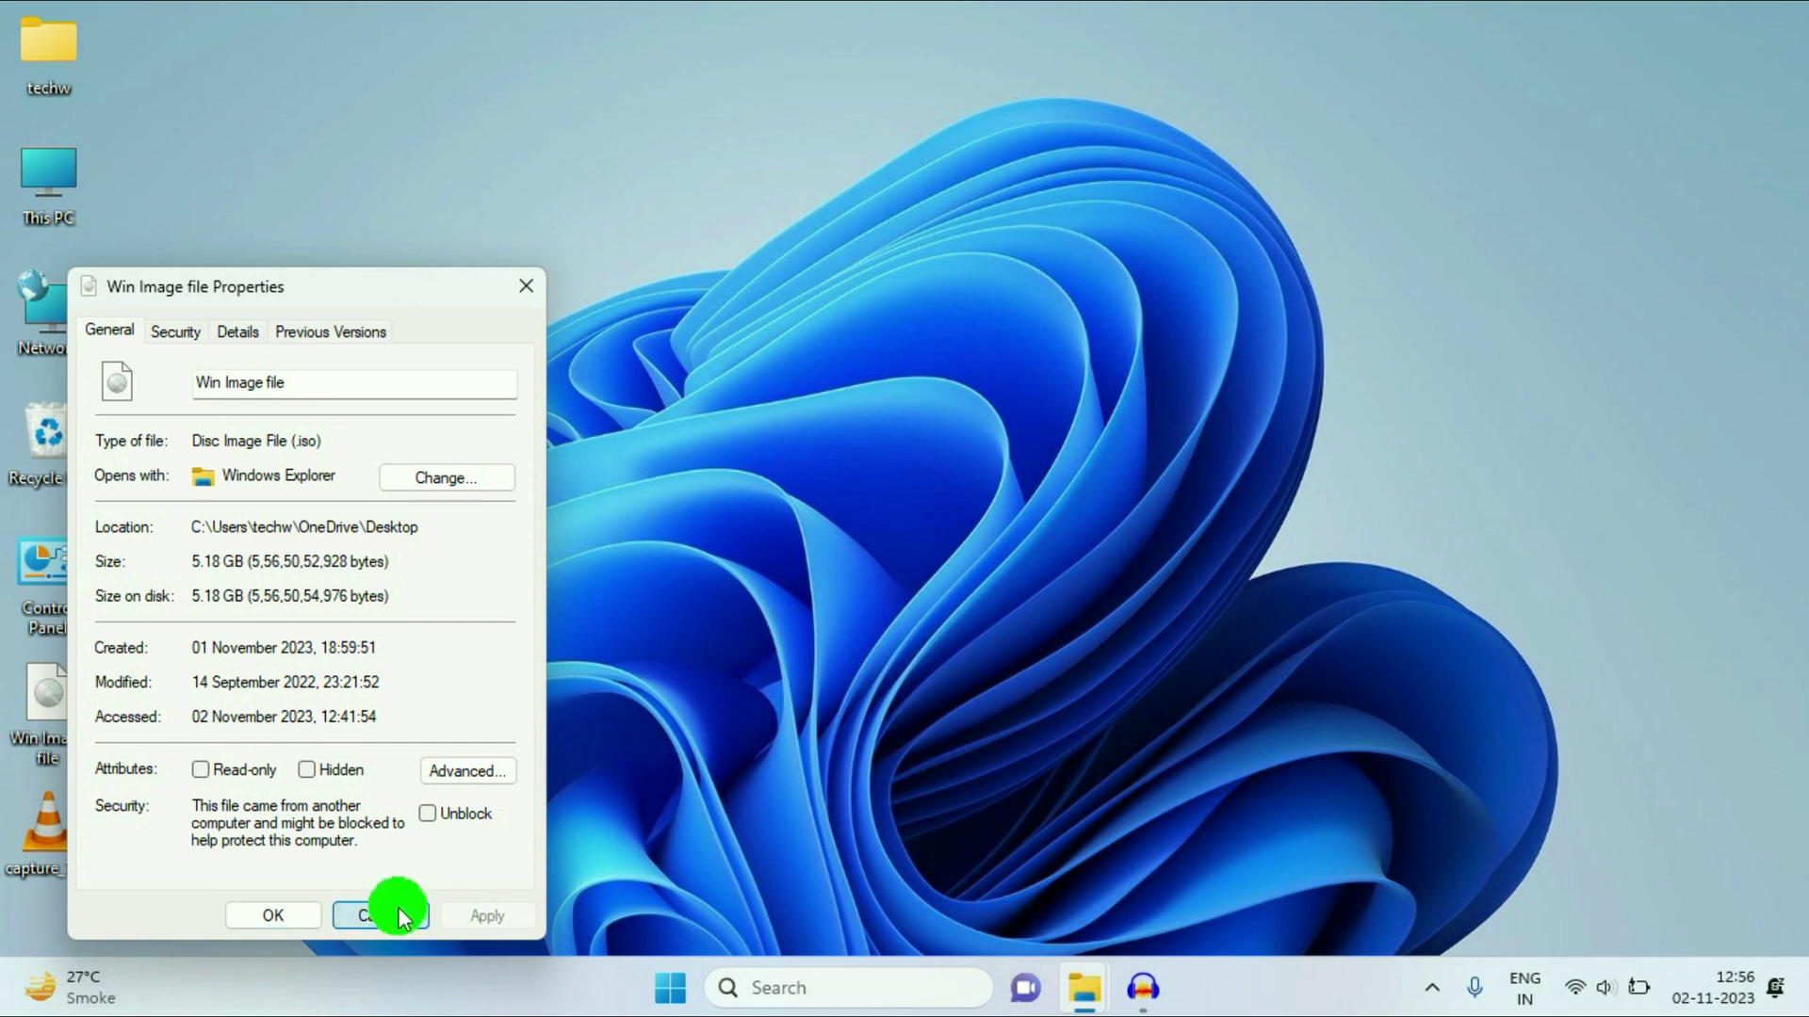
# Step: Copy the Win Image file from the desktop
pyautogui.click(32, 679)
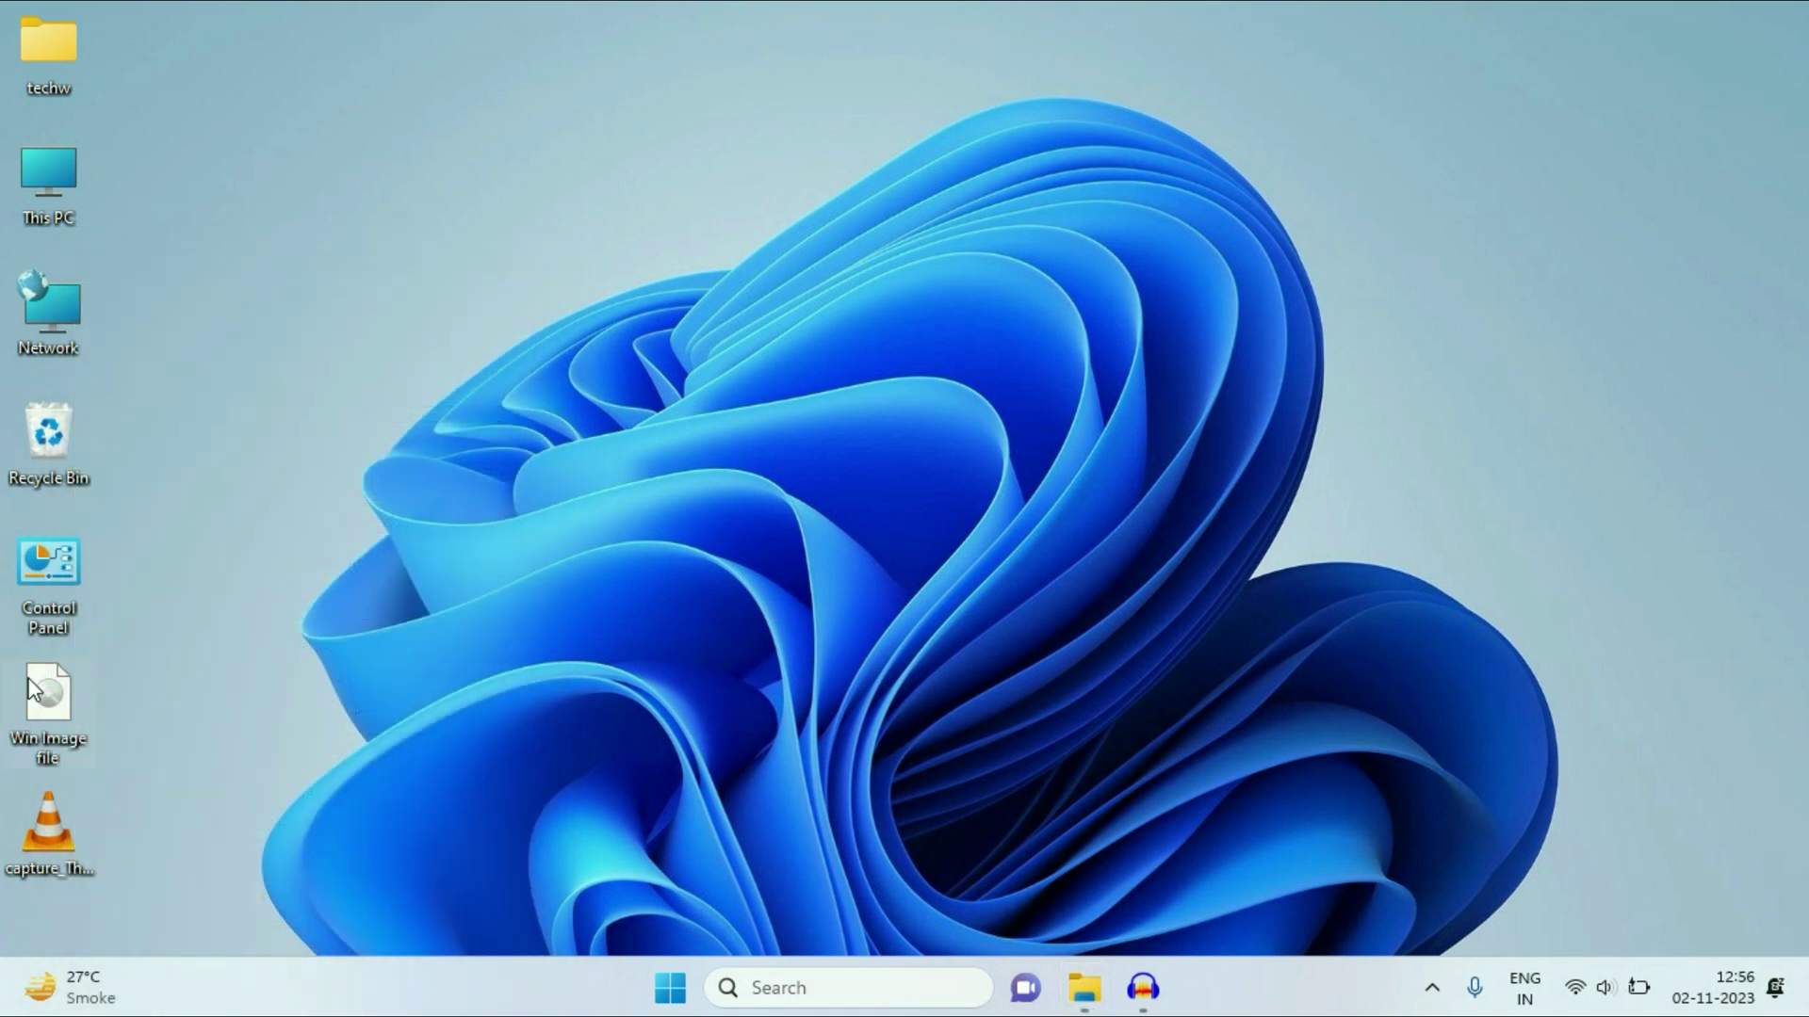
pyautogui.rightClick(30, 680)
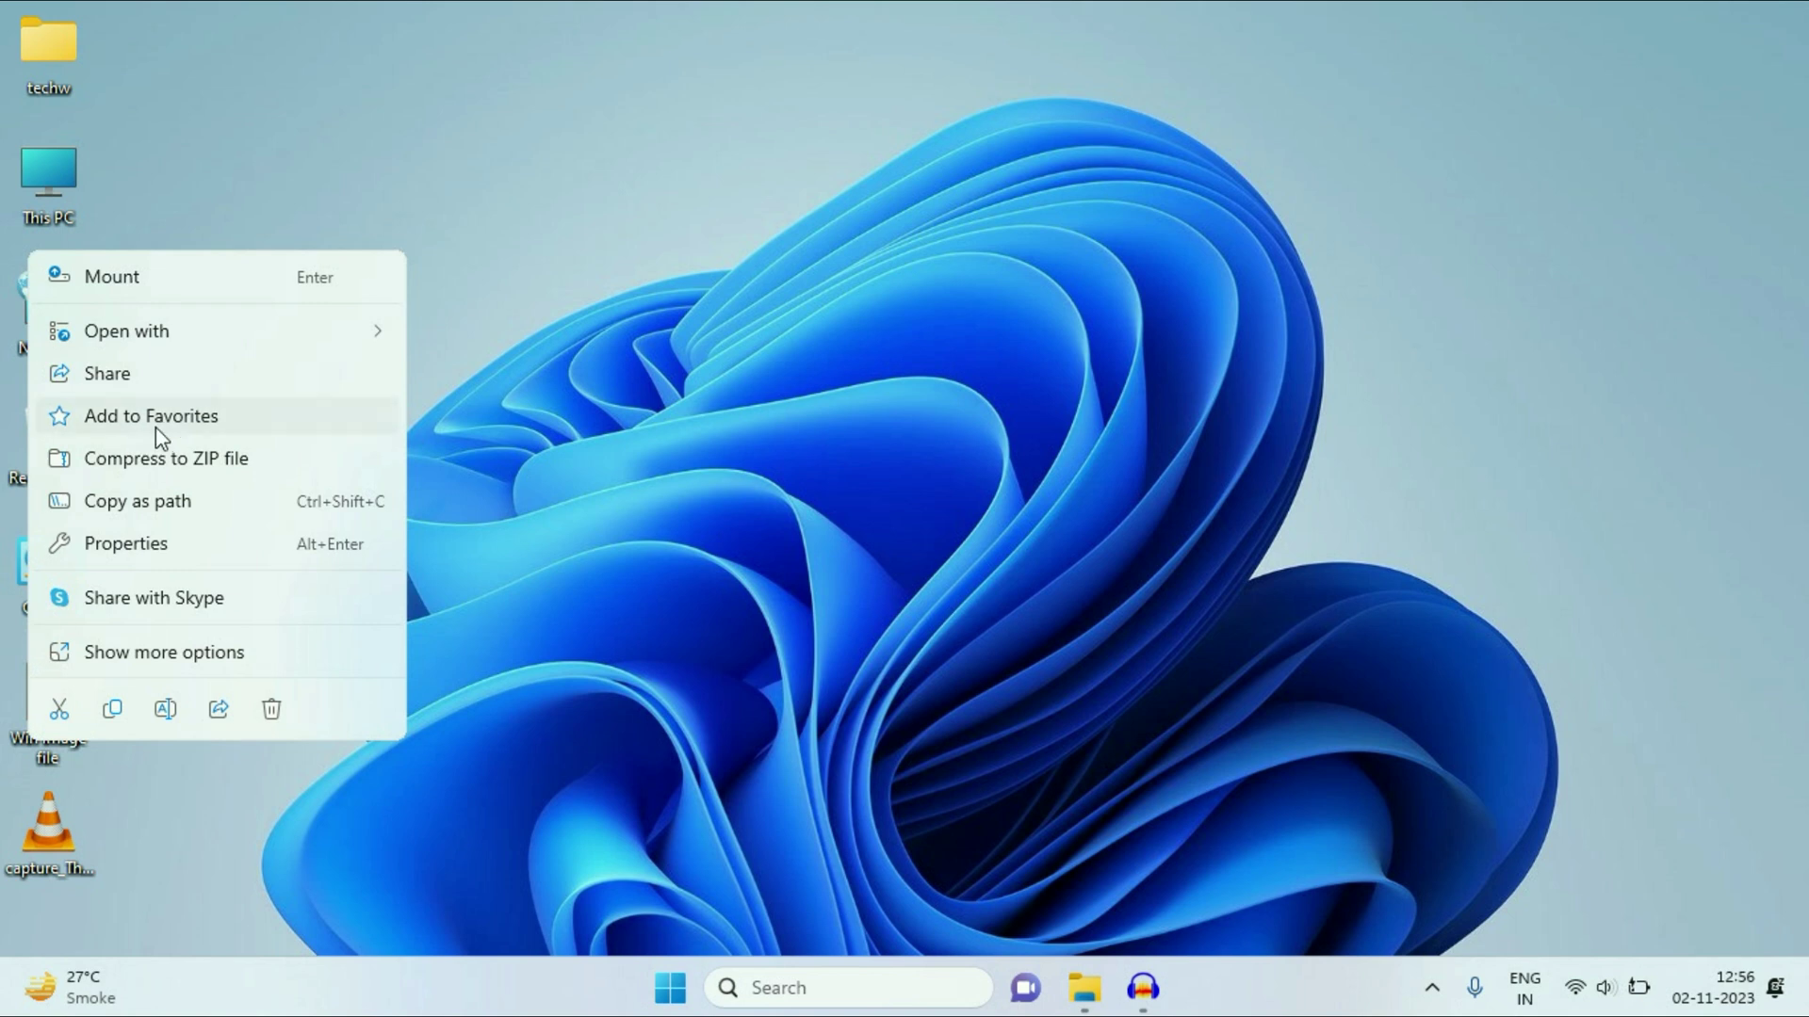
pyautogui.click(112, 710)
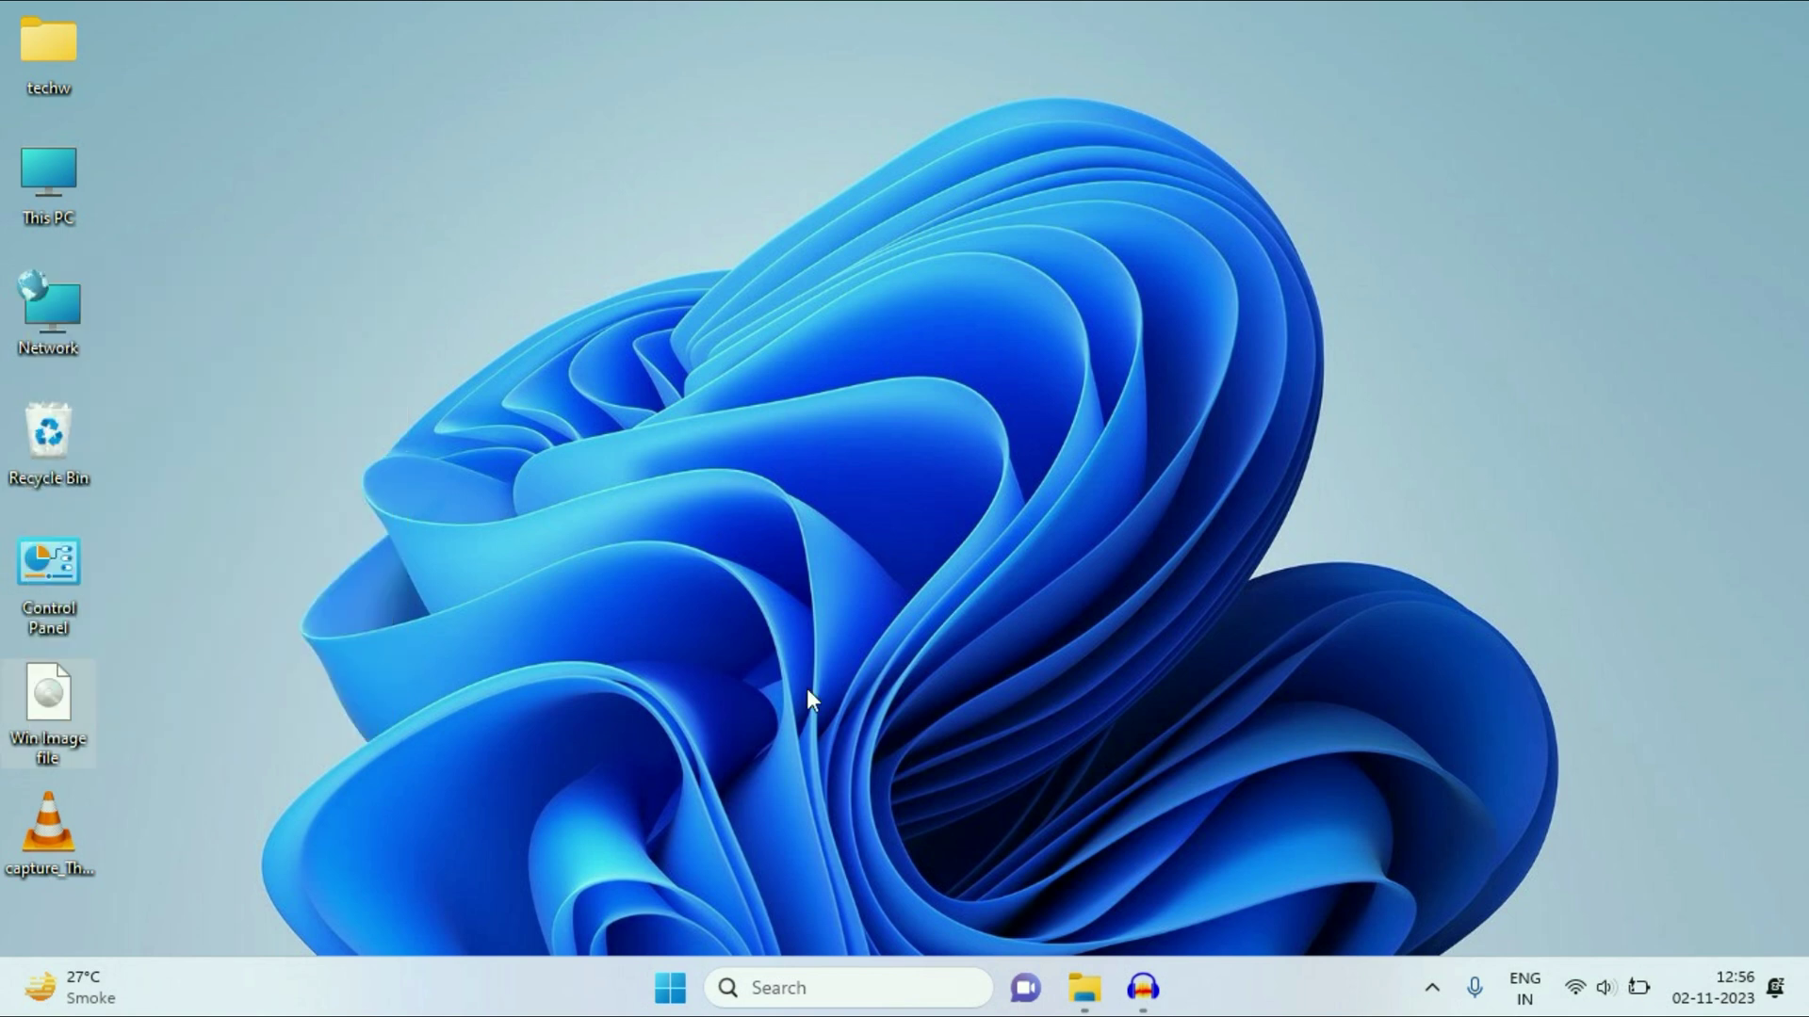
# Step: Restore the ESD-USB (F:) window and paste the Win Image file into it
pyautogui.click(952, 857)
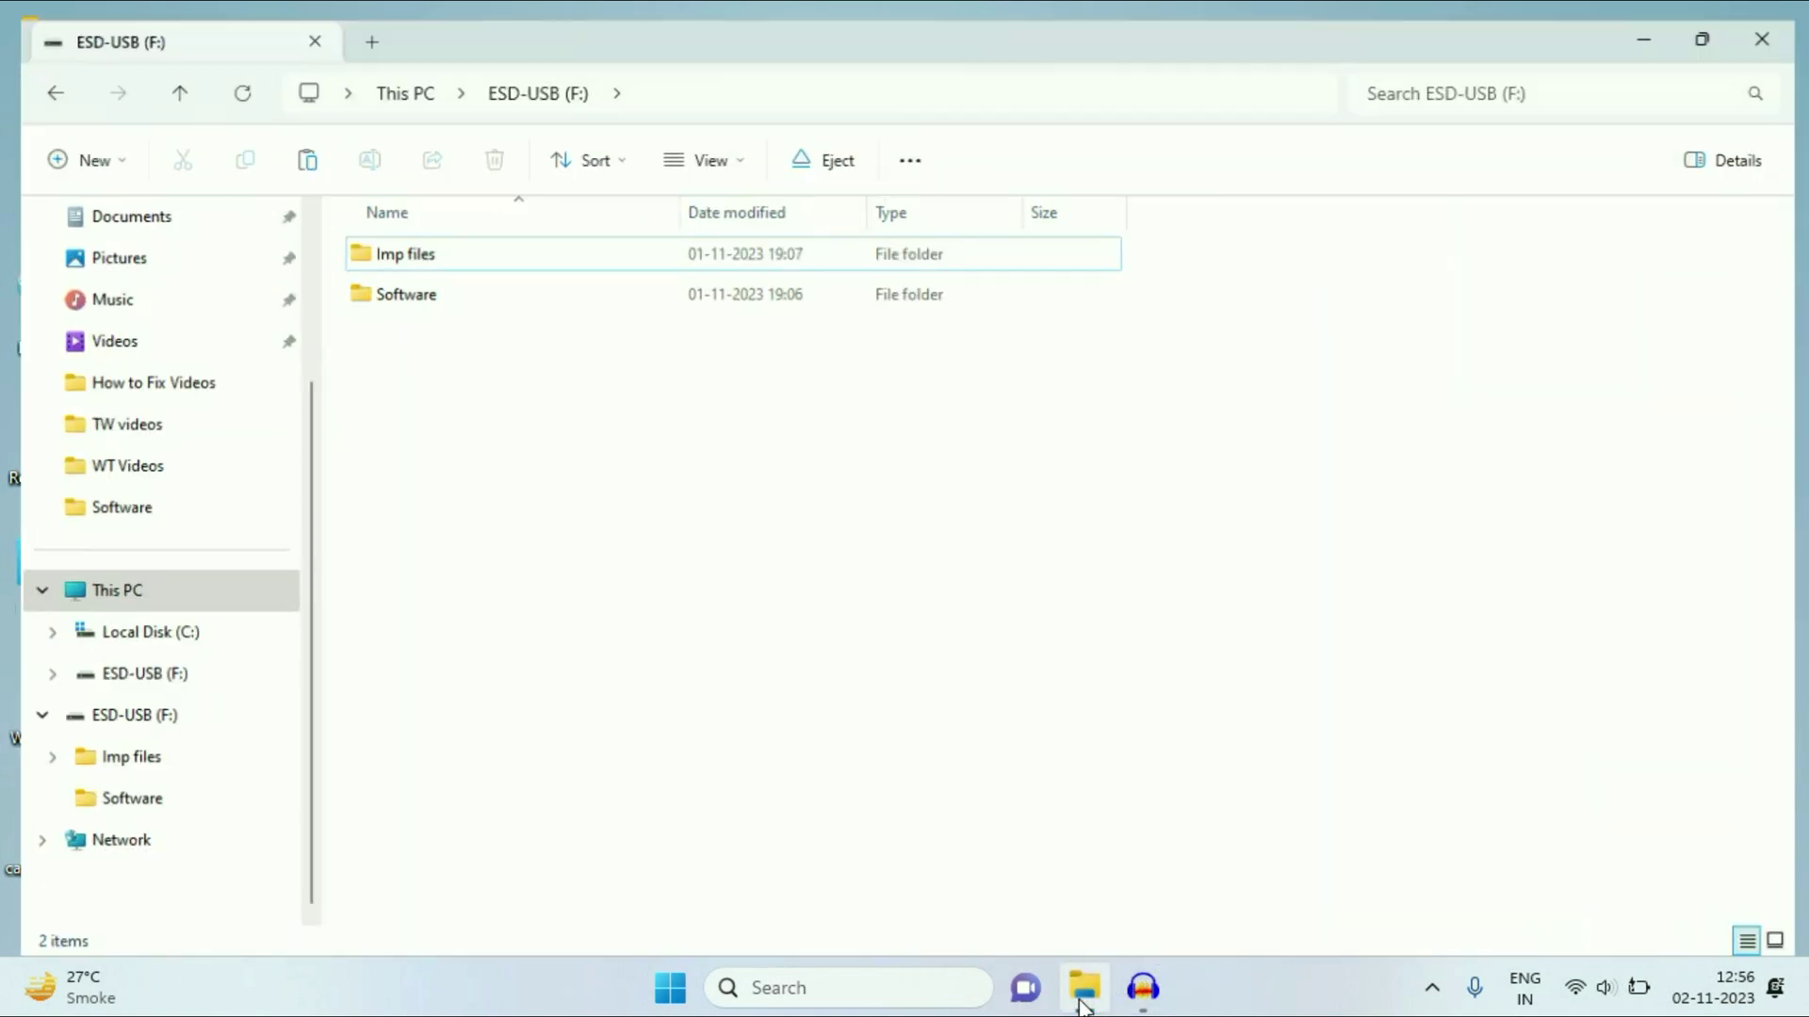
pyautogui.rightClick(816, 600)
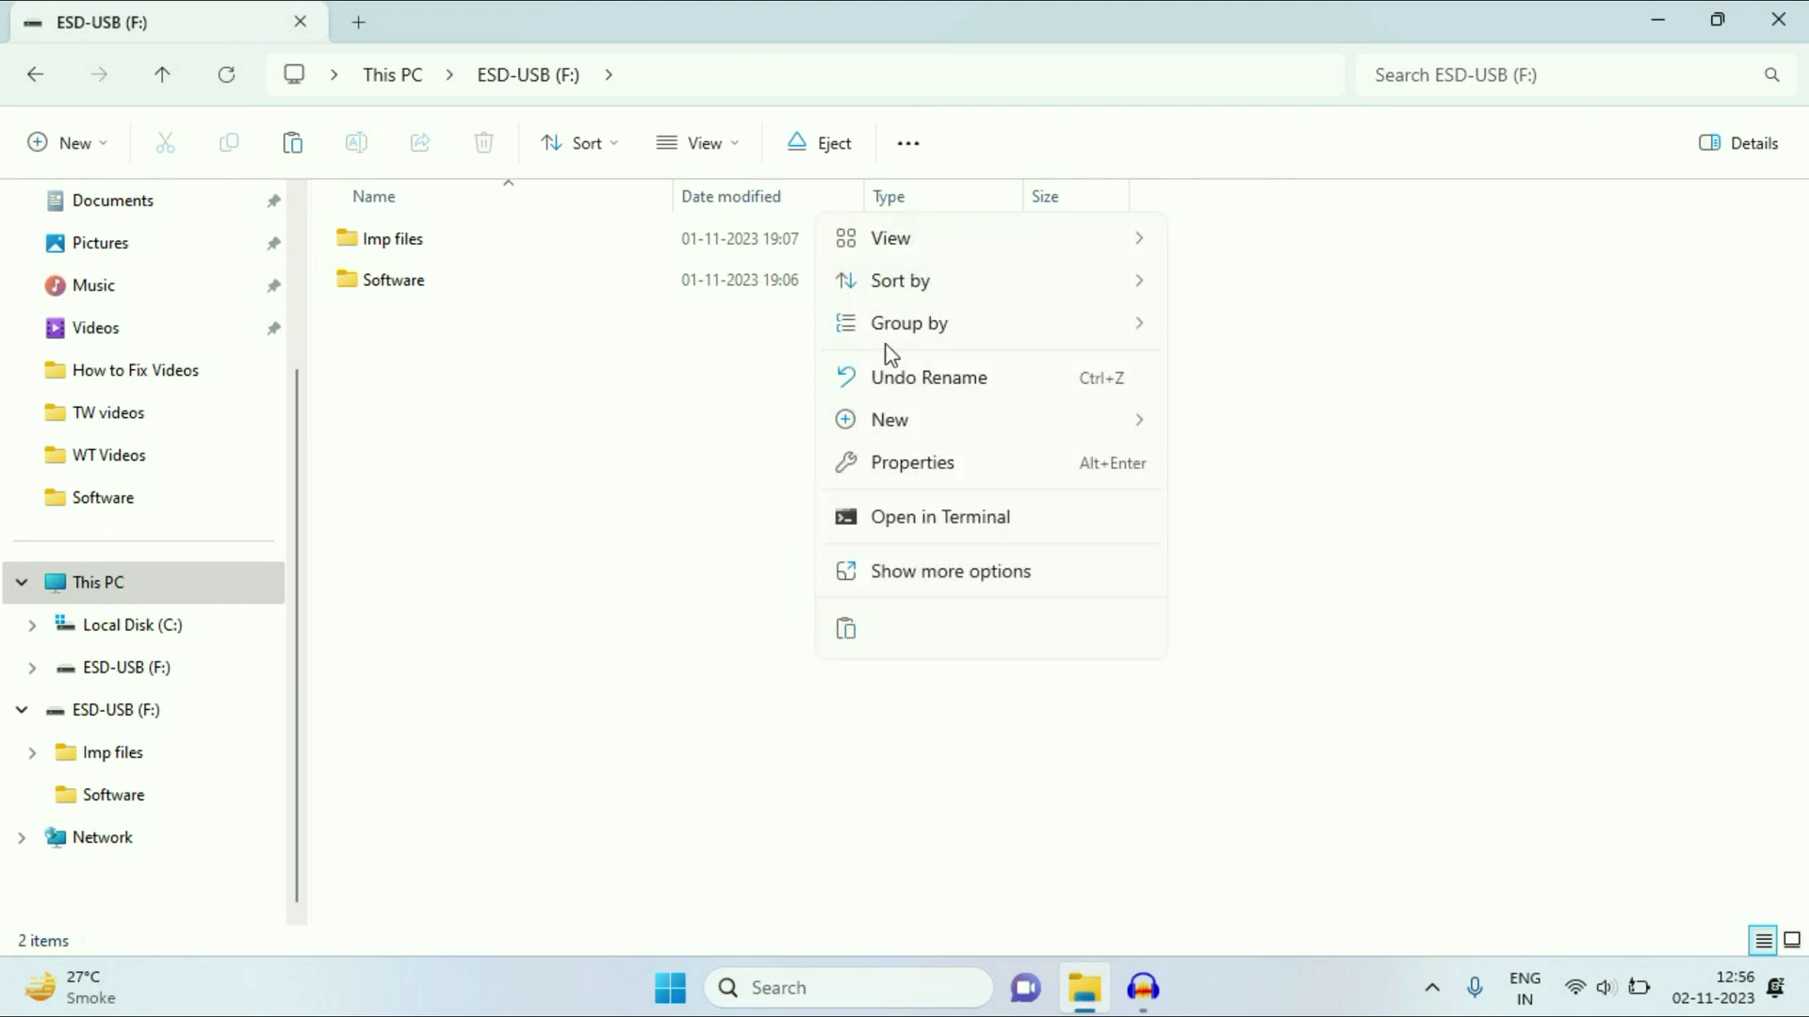
pyautogui.click(846, 629)
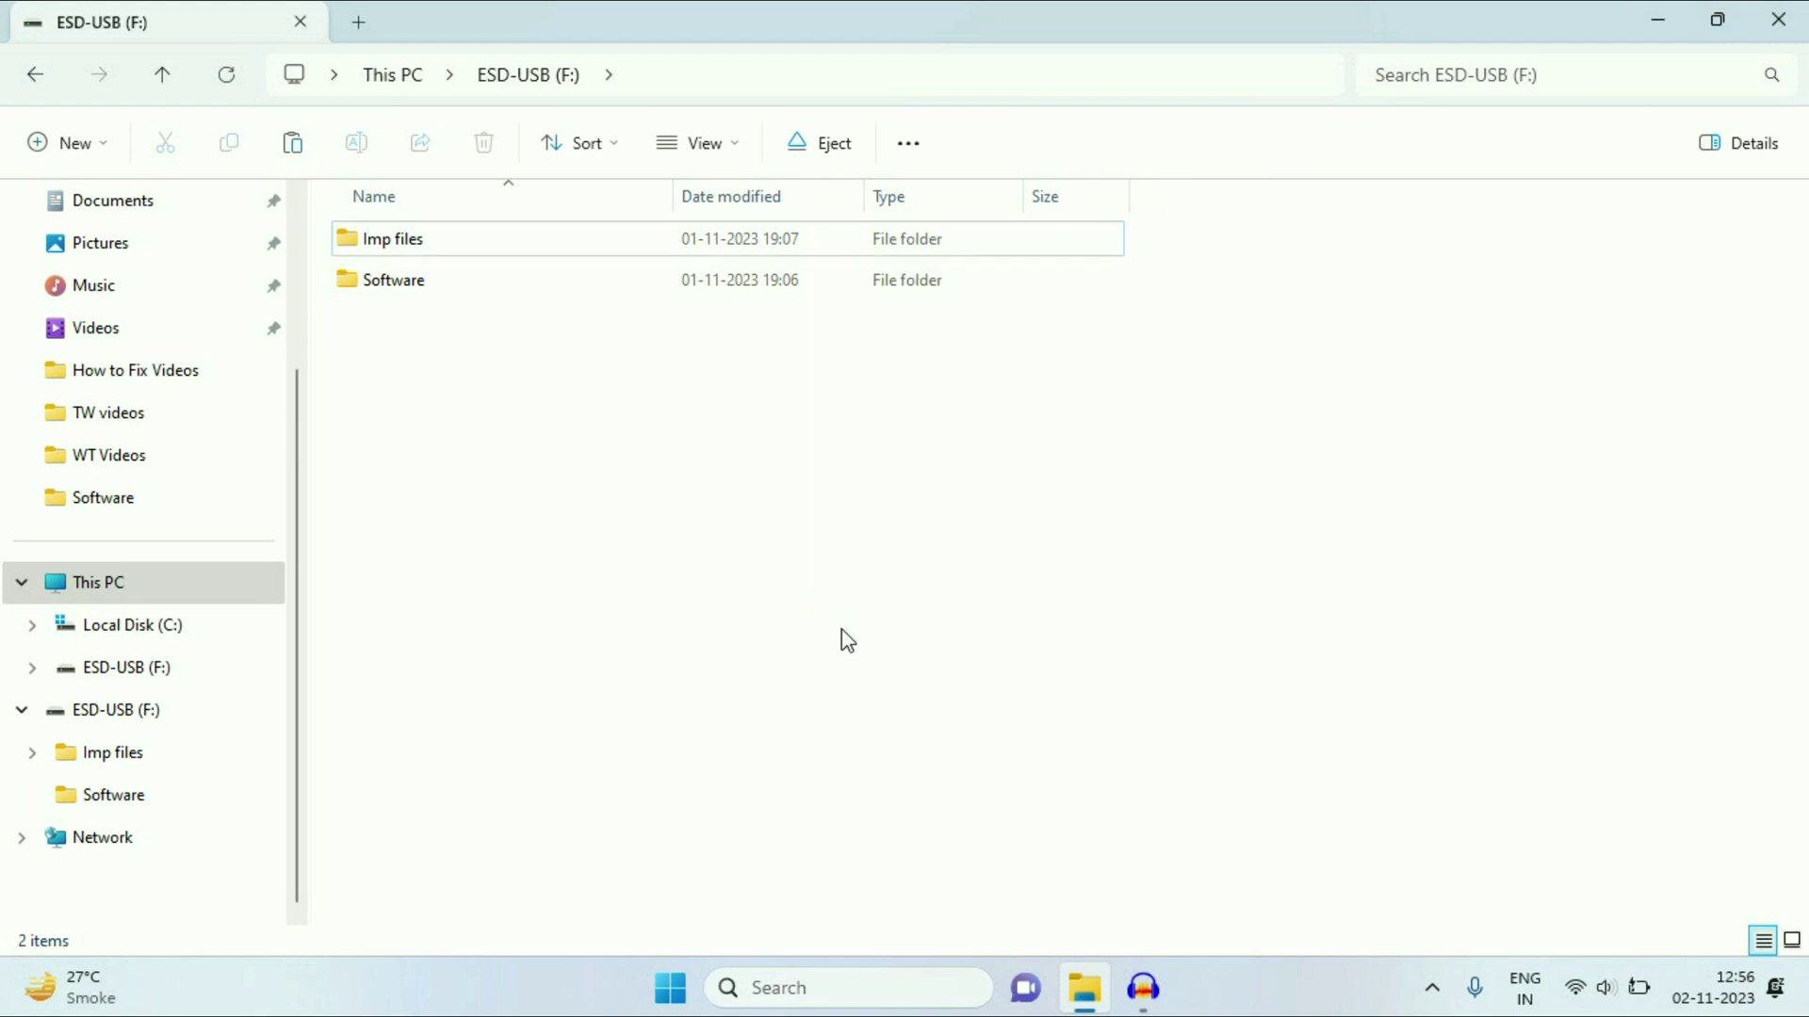